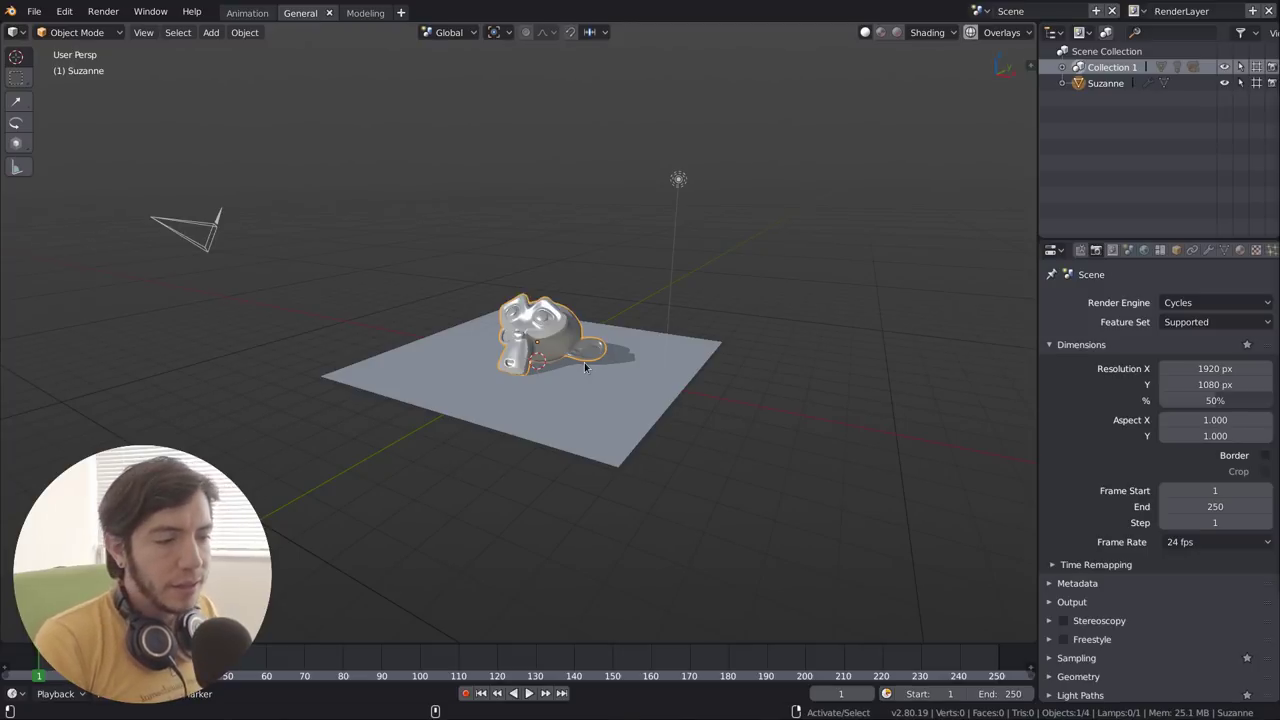
Get the Suzanne-on-plane scene ready for removing the monkey
key("Right")
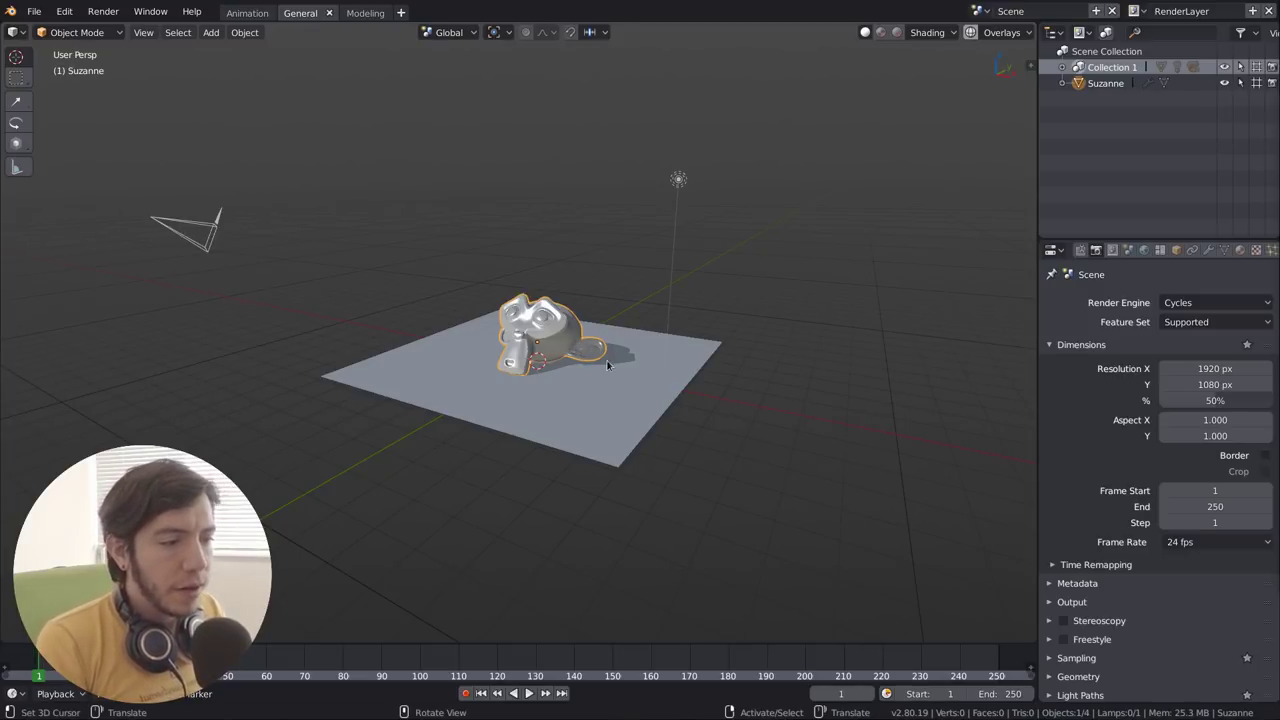
Delete Suzanne, then add the Add > Mesh > Monkey entry to Quick Favorites
scroll(557, 343, "up", 3)
key("Delete")
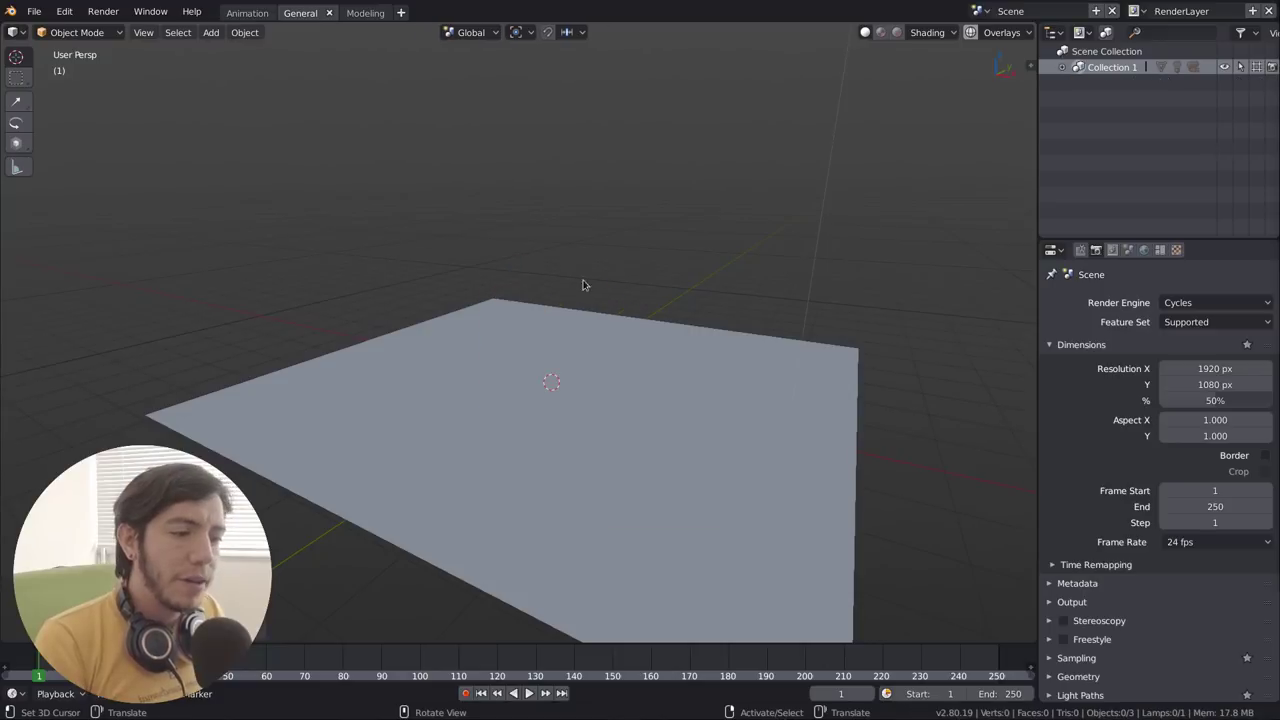
key("shift+a")
mouse_move(586, 277)
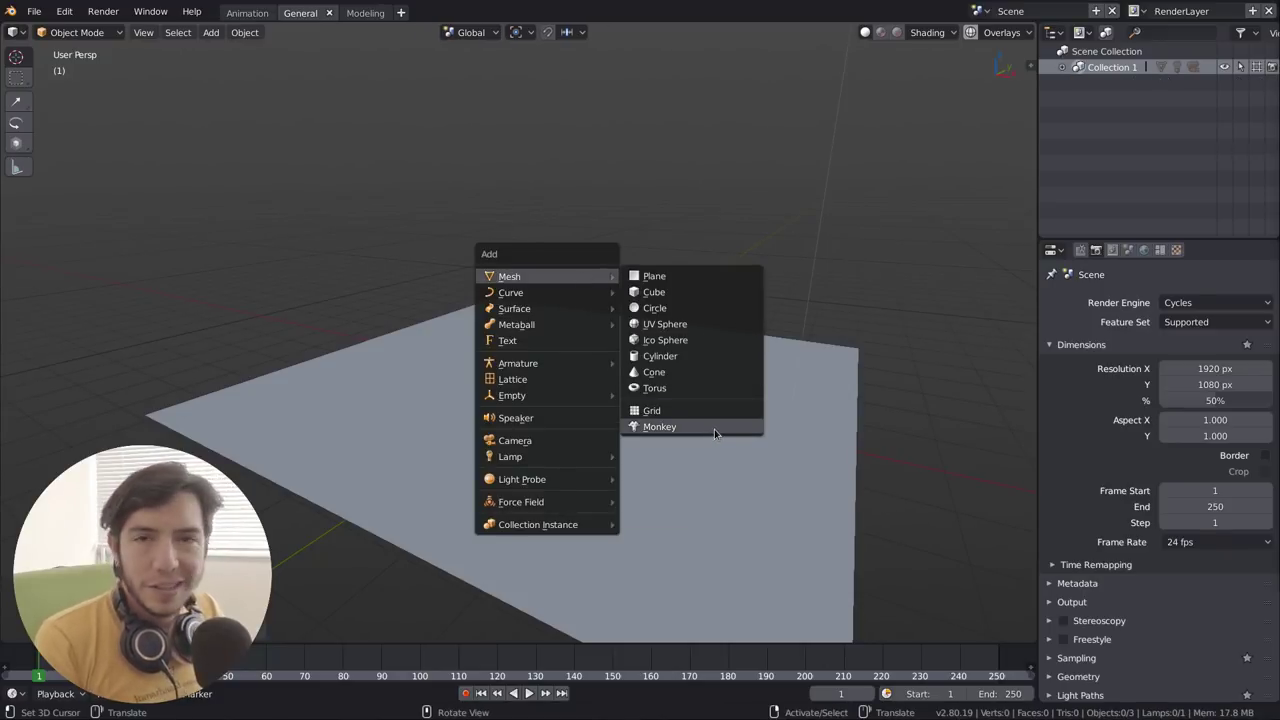
key("Escape")
key("shift+a")
mouse_move(532, 302)
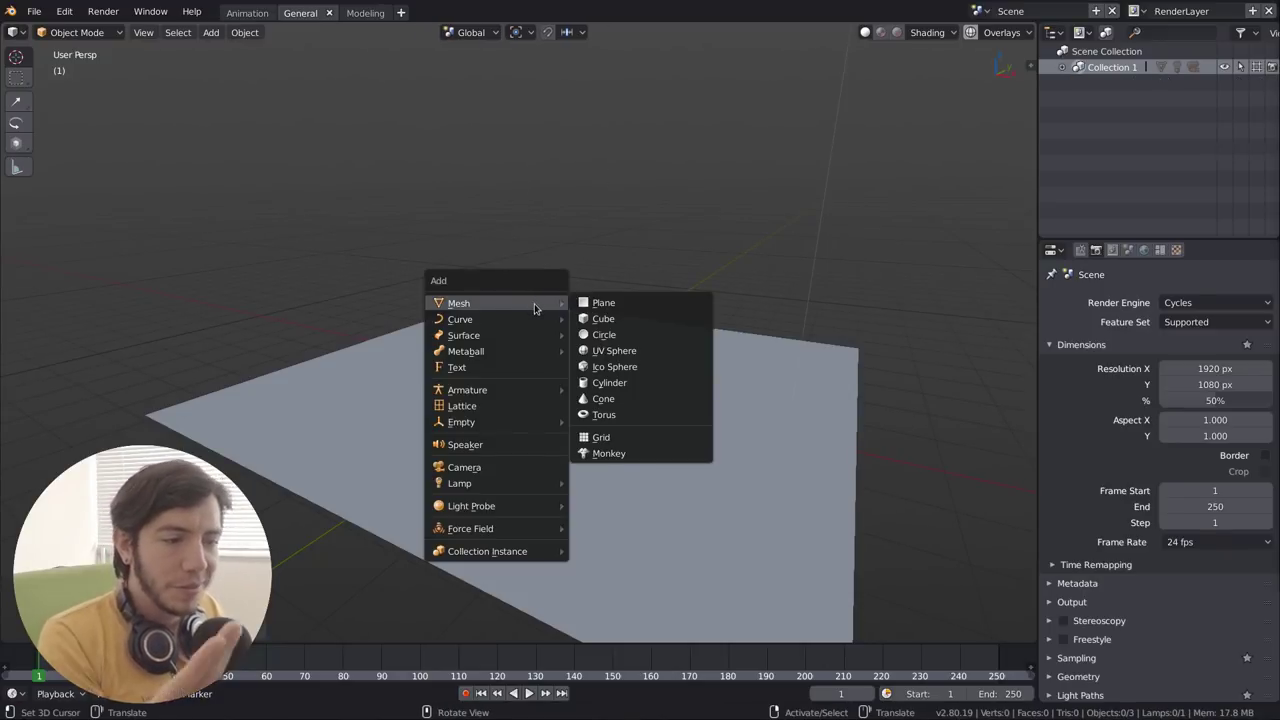
right_click(650, 457)
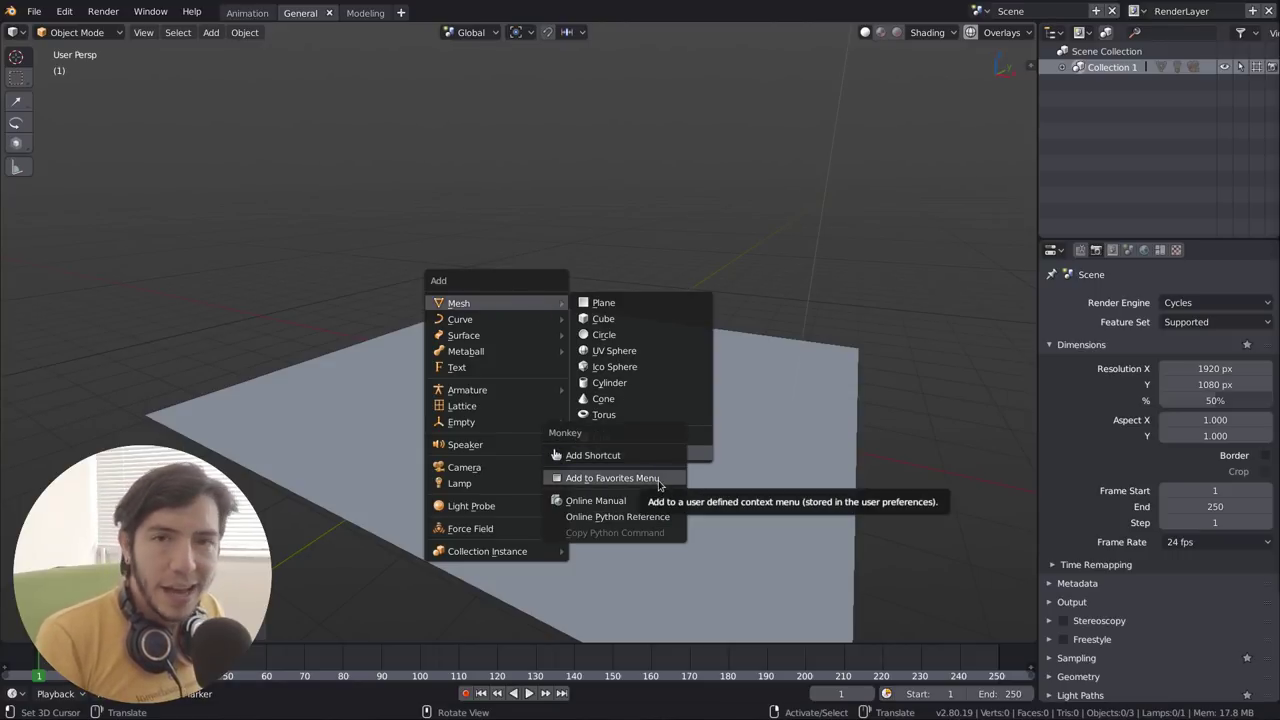
key("Escape")
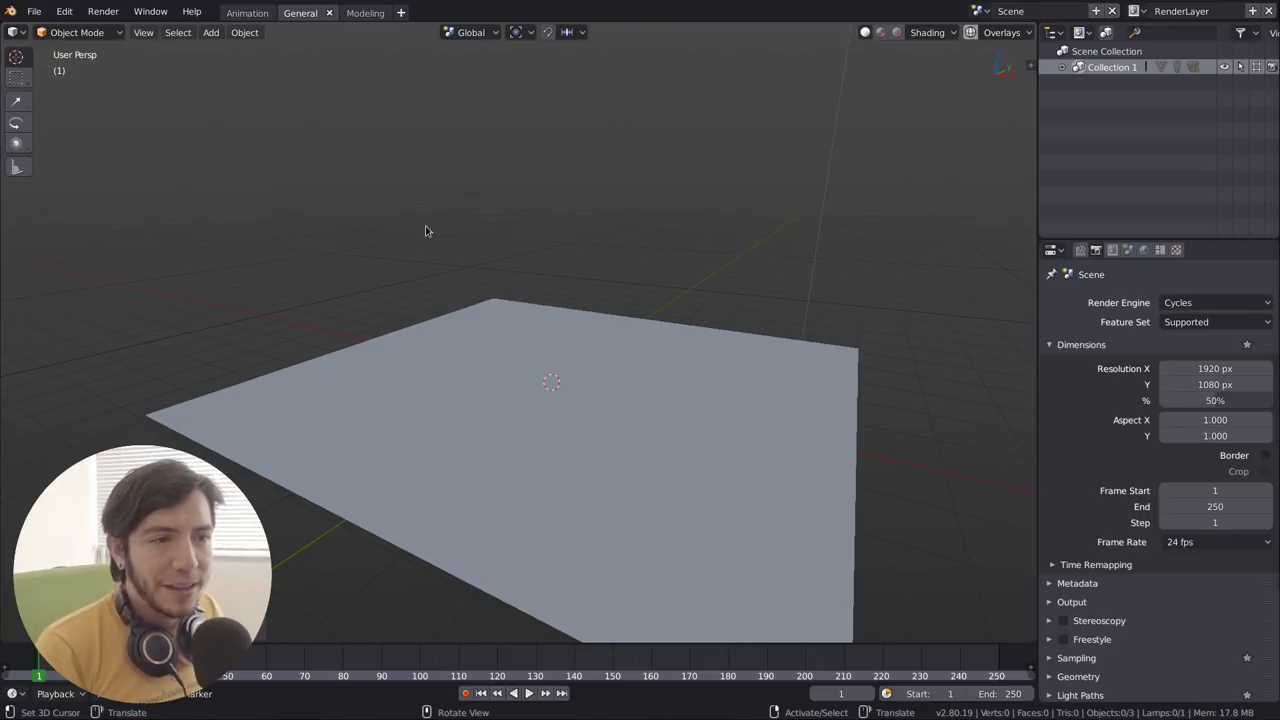
Add Object > Smooth Shading to Quick Favorites
scroll(540, 275, "down", 3)
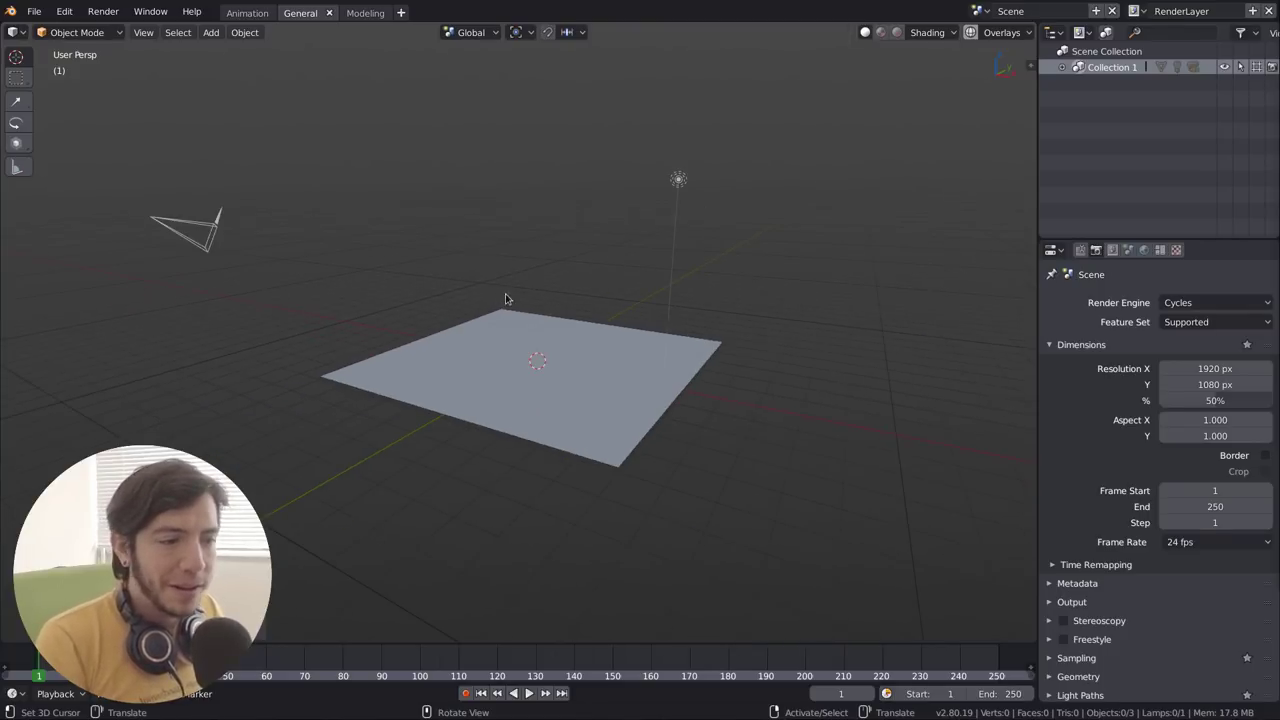
left_click(245, 33)
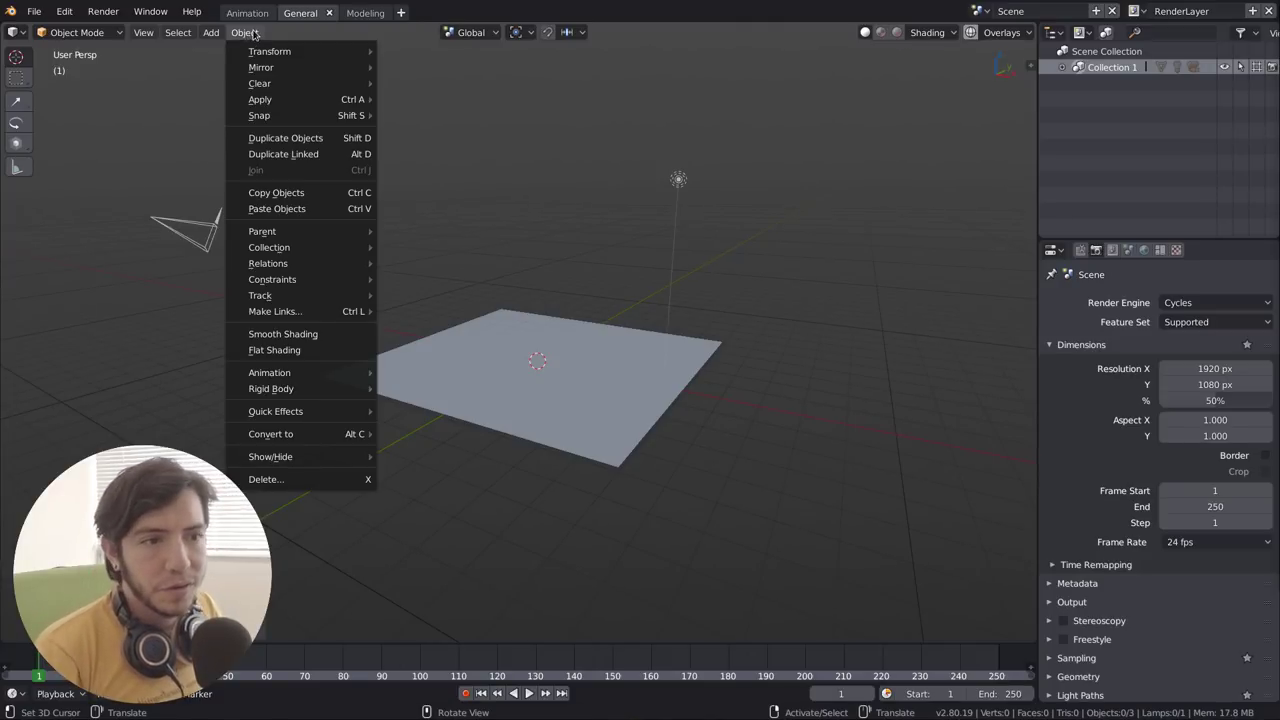
right_click(322, 334)
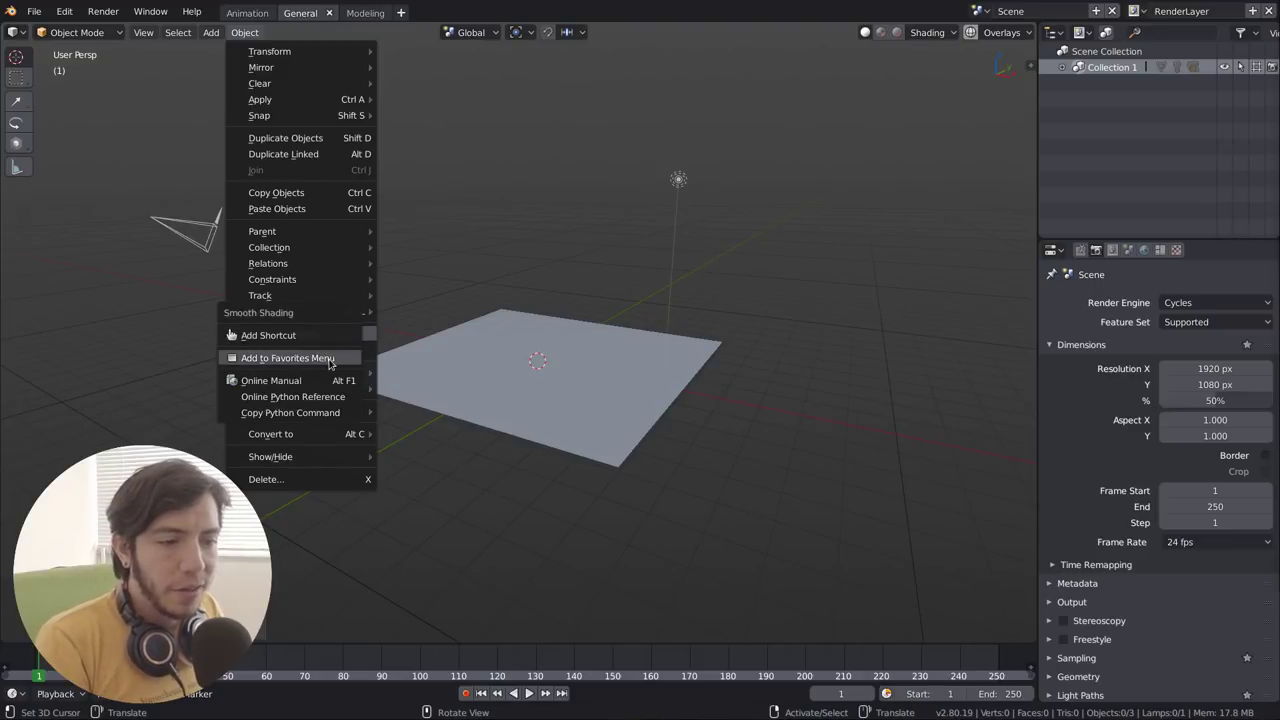
key("Escape")
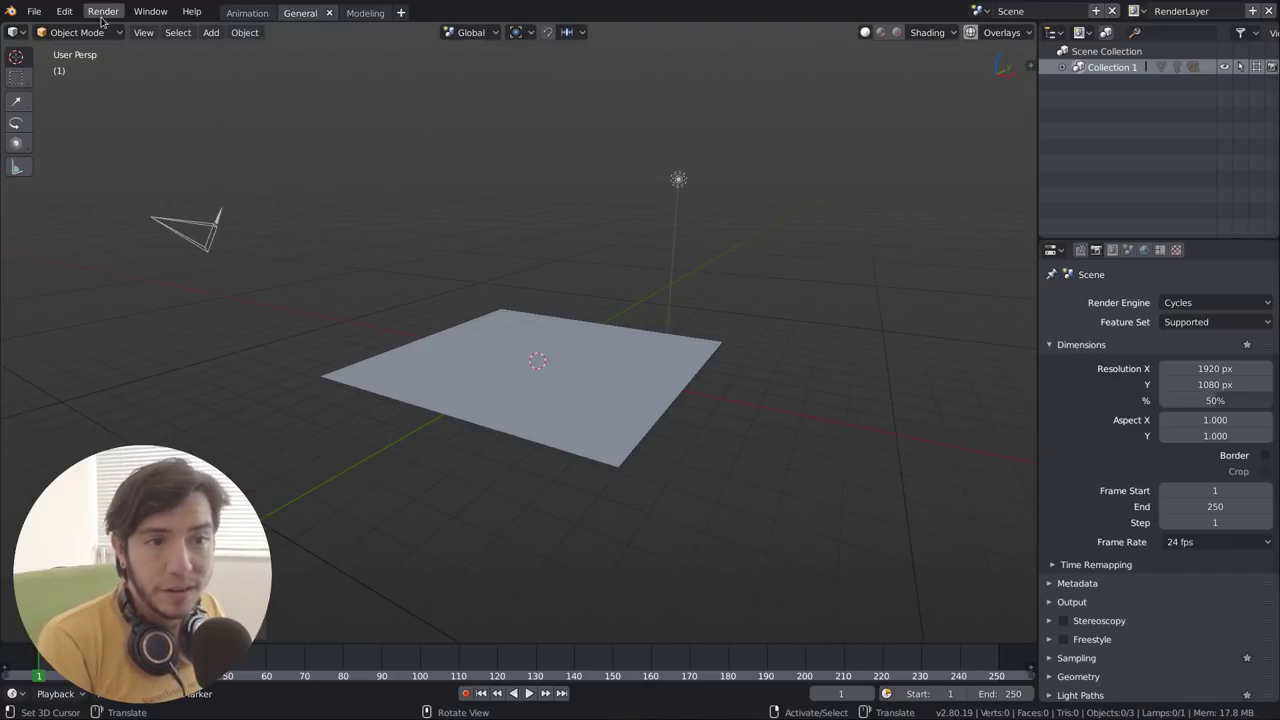
Add Render > Render Image to Quick Favorites
left_click(101, 12)
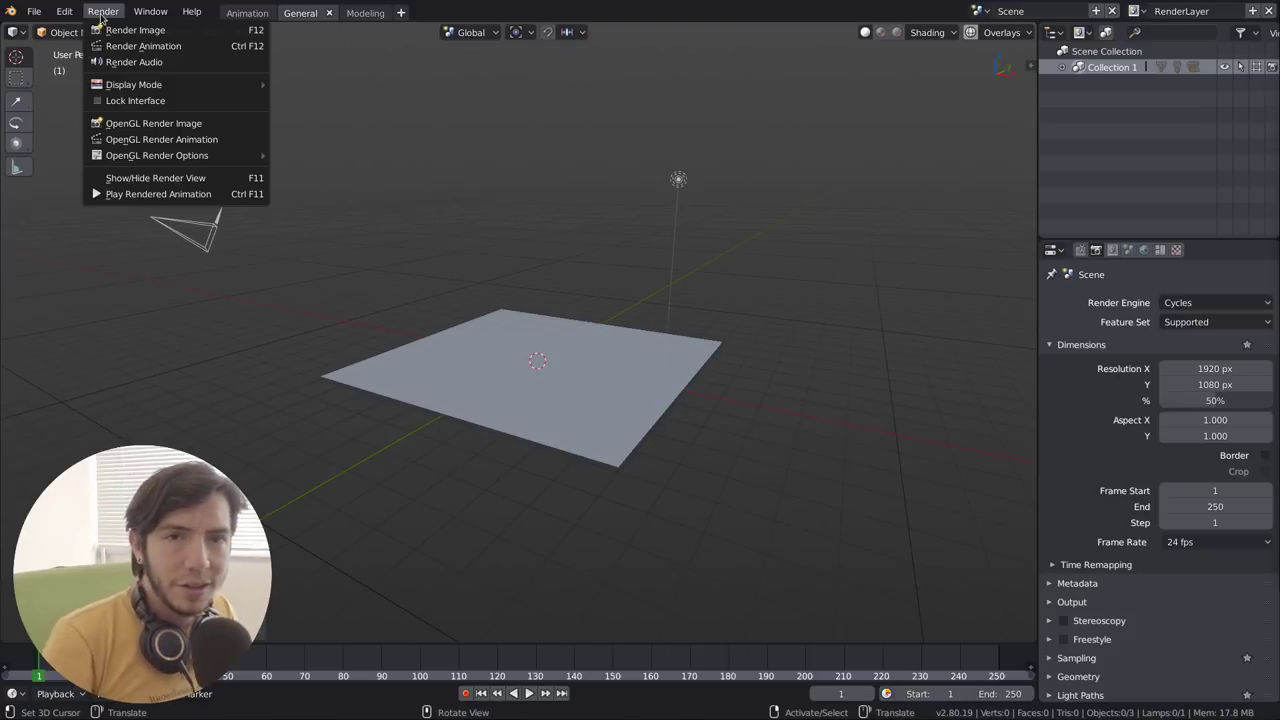
right_click(200, 32)
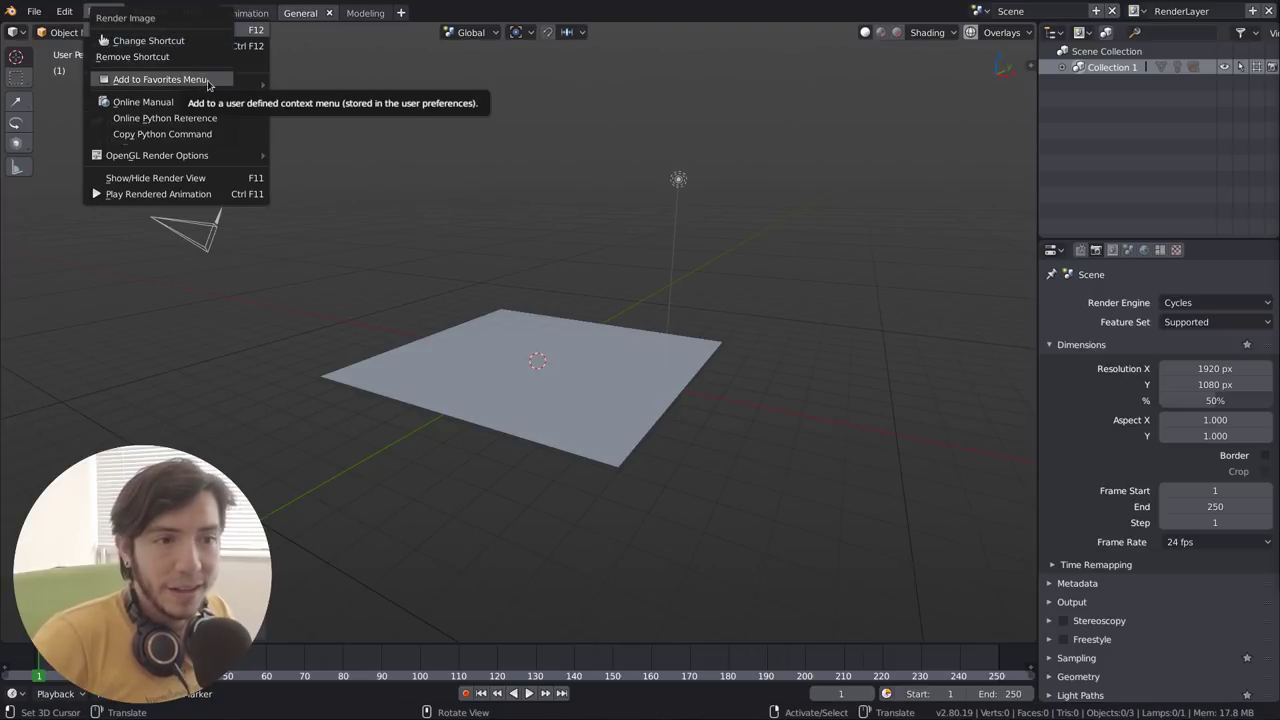
key("Escape")
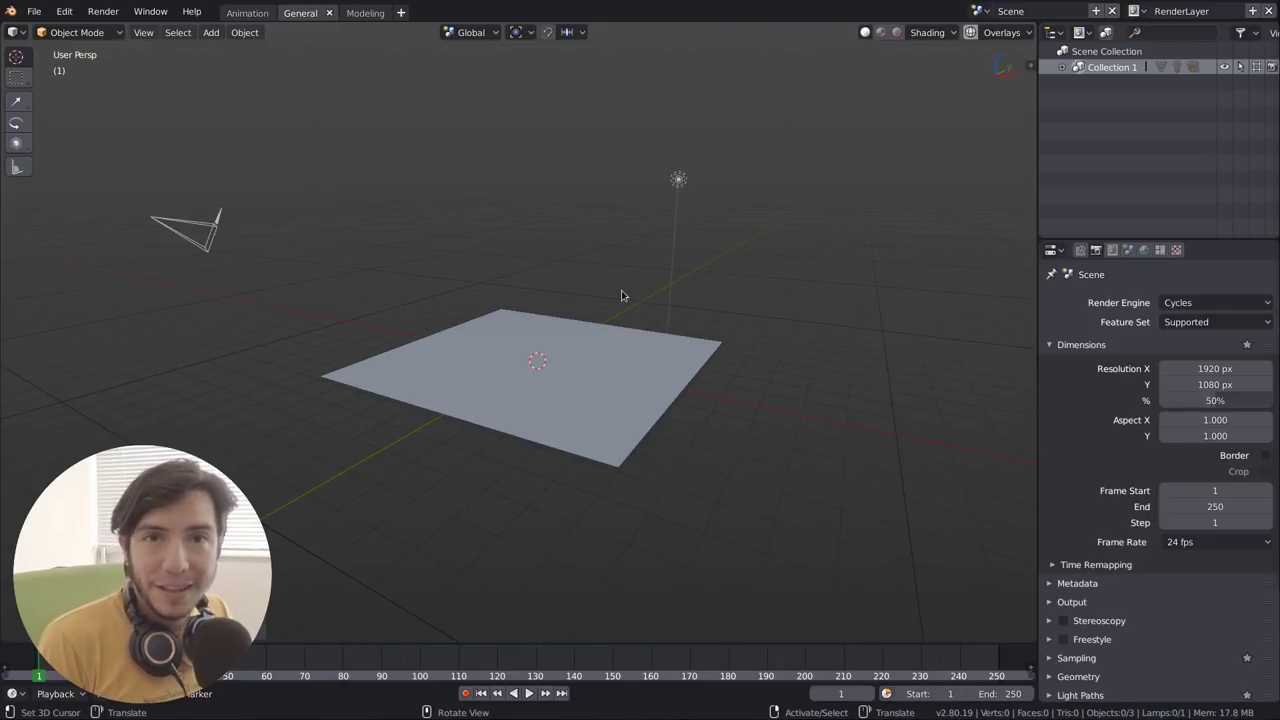
Add three Monkeys from Quick Favorites, lifting two of them above the plane
left_click(571, 391)
key("q")
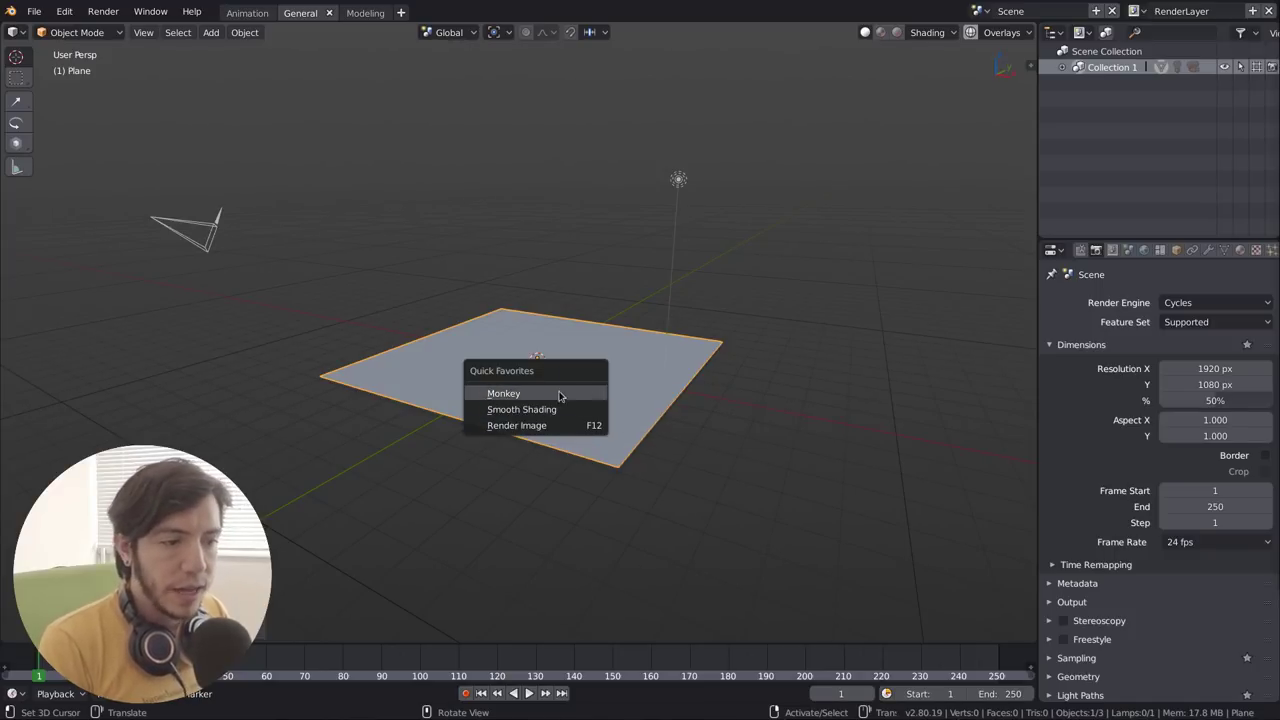
left_click(573, 394)
key("g")
left_click(580, 243)
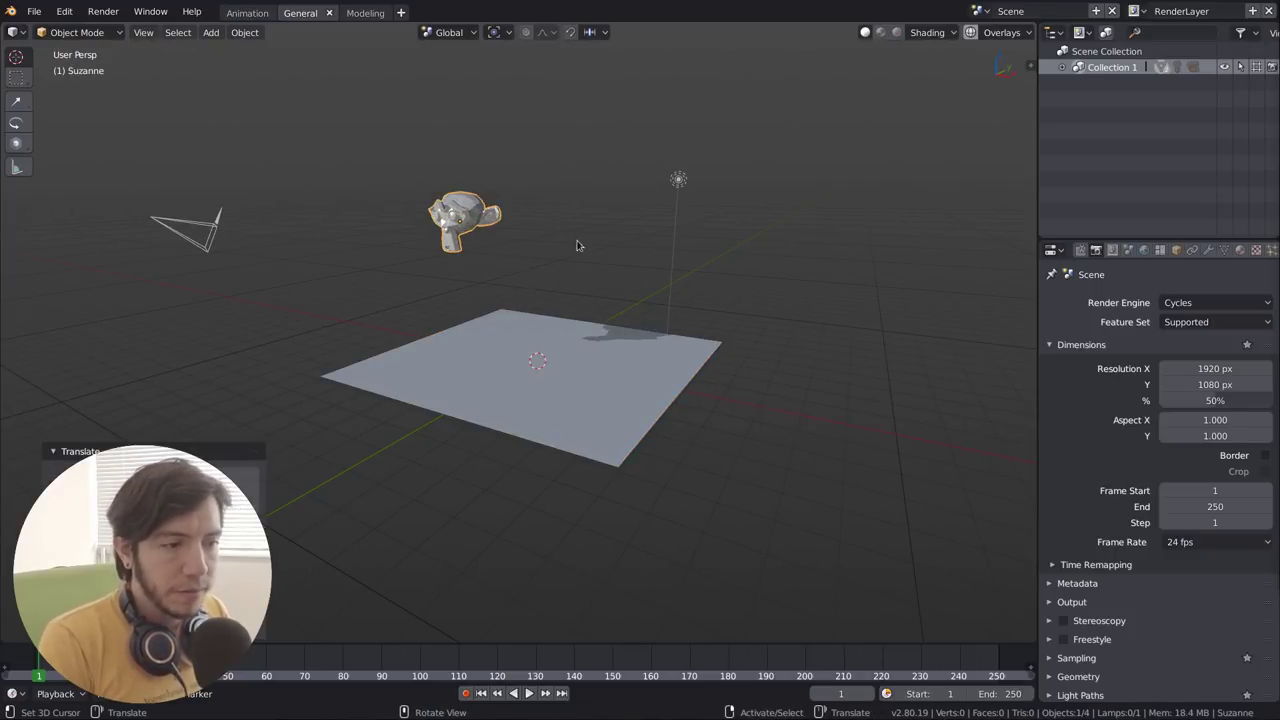
key("q")
left_click(654, 254)
key("q")
left_click(780, 250)
key("g")
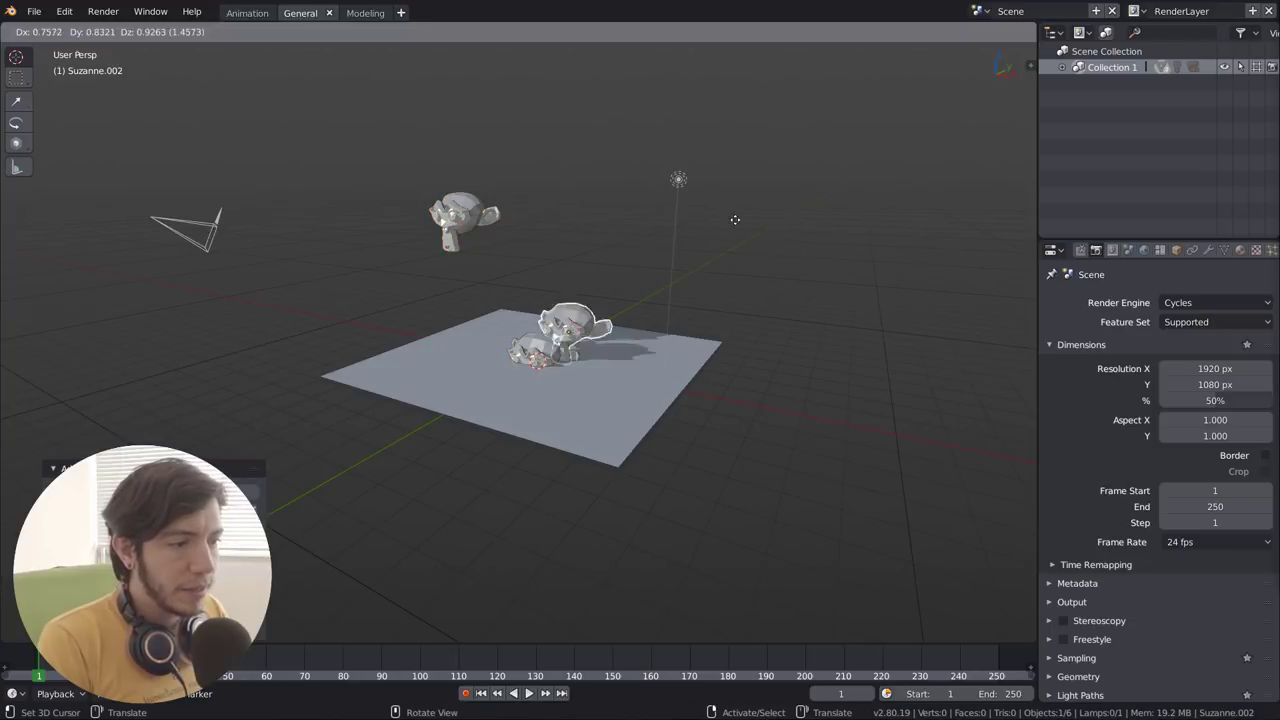
left_click(676, 238)
Smooth-shade all three Suzanne monkeys through Quick Favorites
key("q")
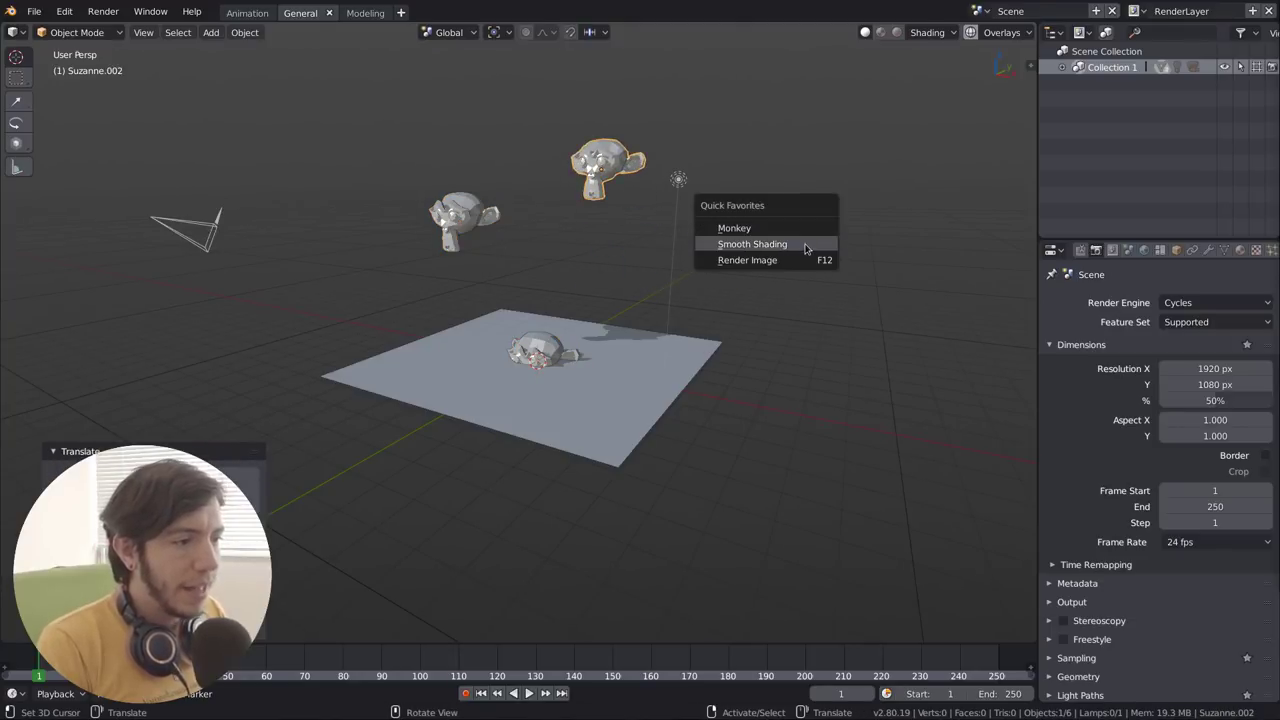
left_click(808, 244)
left_click(463, 218, "shift")
left_click(556, 352, "shift")
middle_click_drag(556, 352, 758, 300)
key("q")
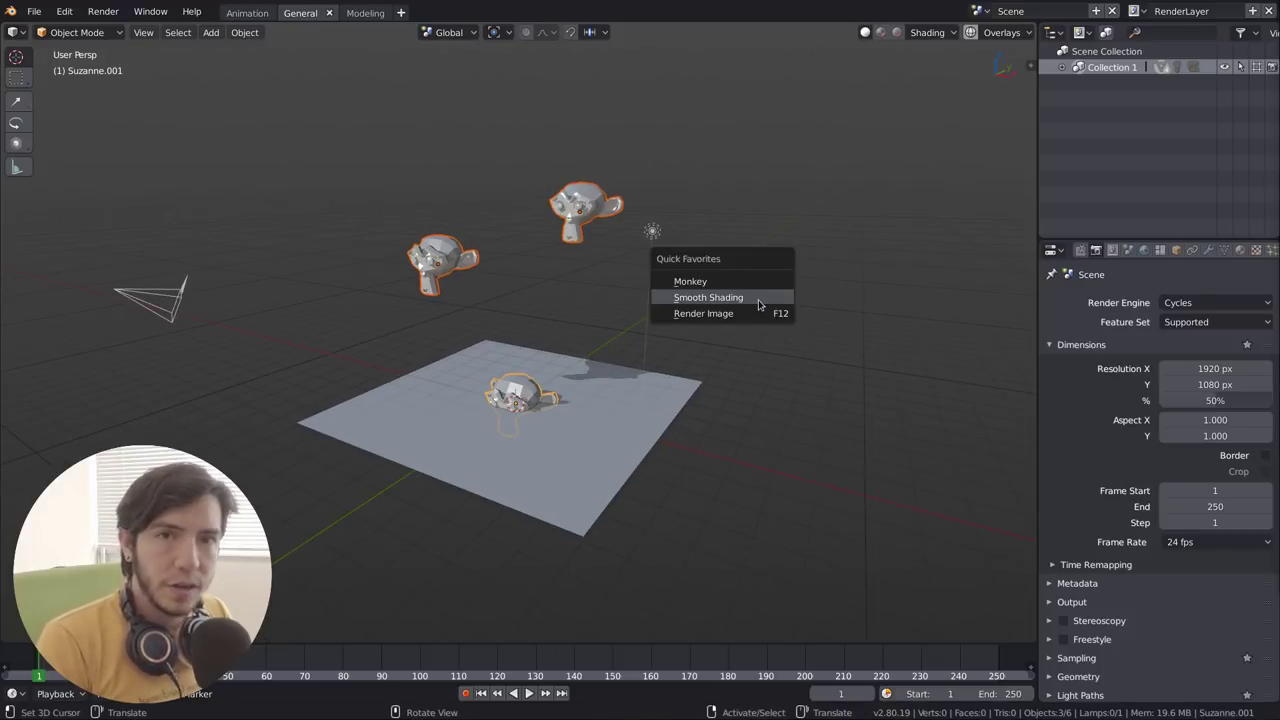
left_click(758, 300)
Render a test image of the scene, then close the render result
key("q")
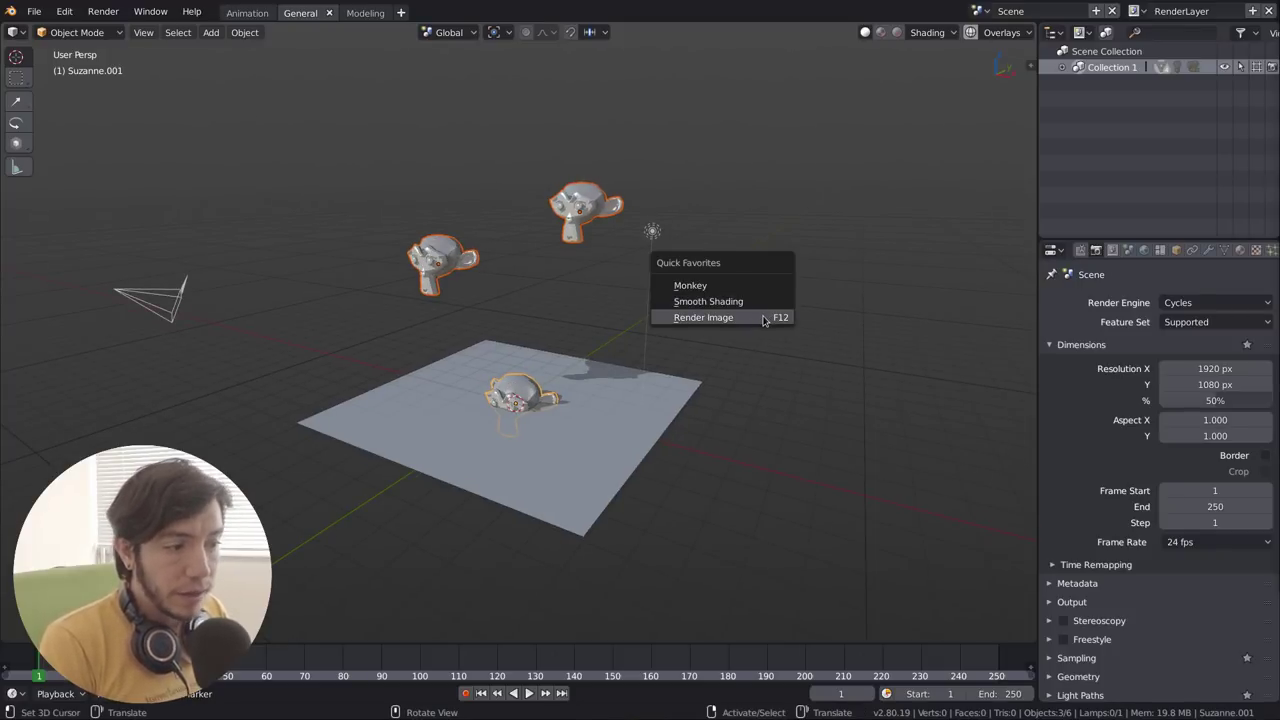
left_click(764, 319)
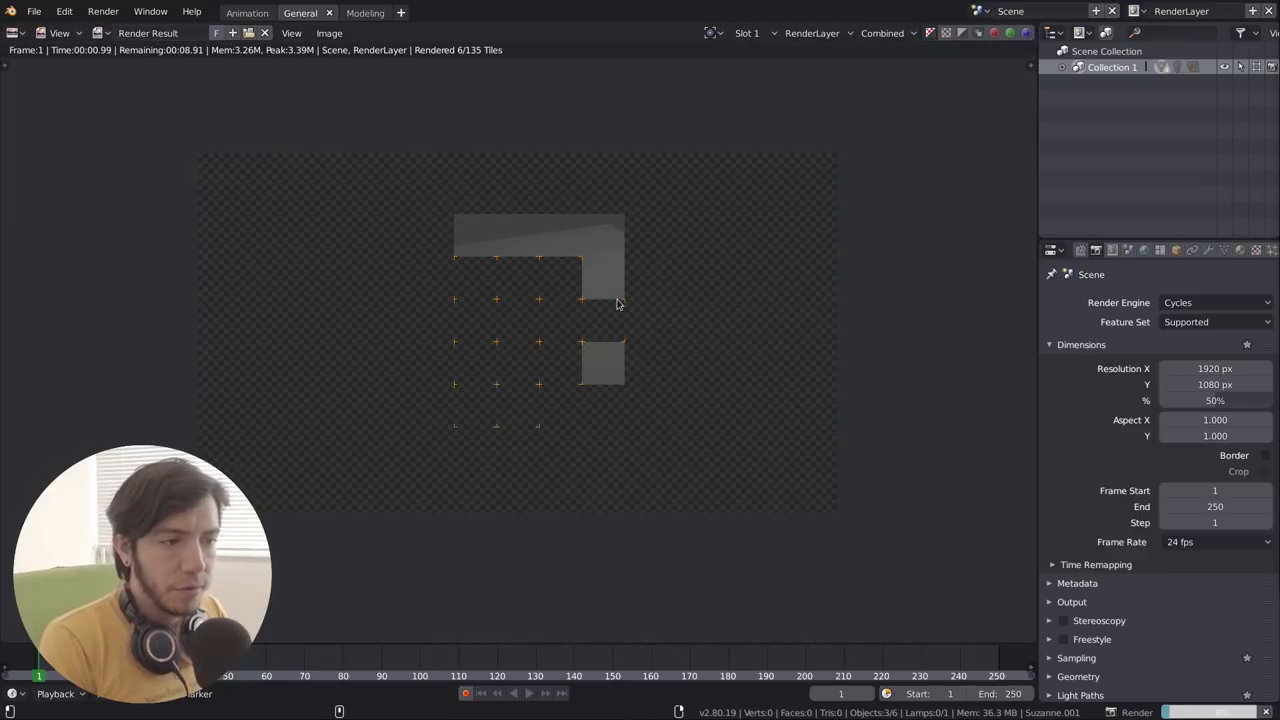
key("Escape")
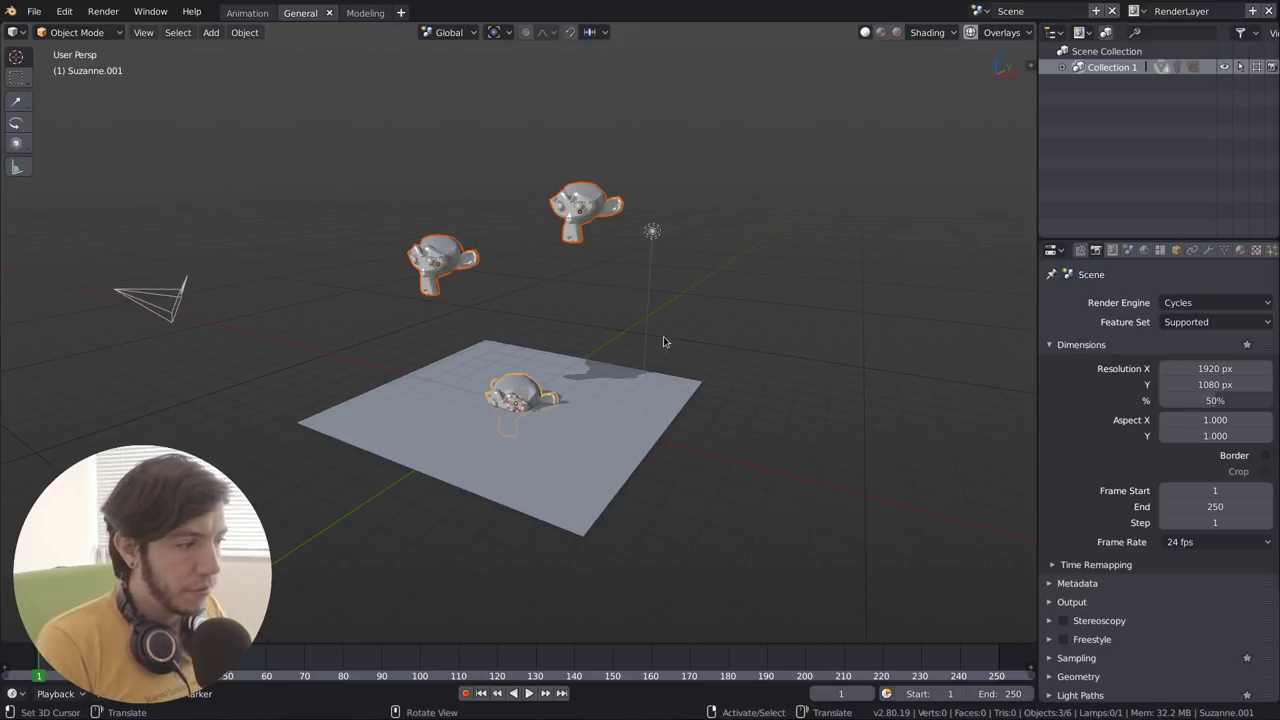
Collapse the Dimensions panel and review the Object Mode Quick Favorites
left_click(1084, 345)
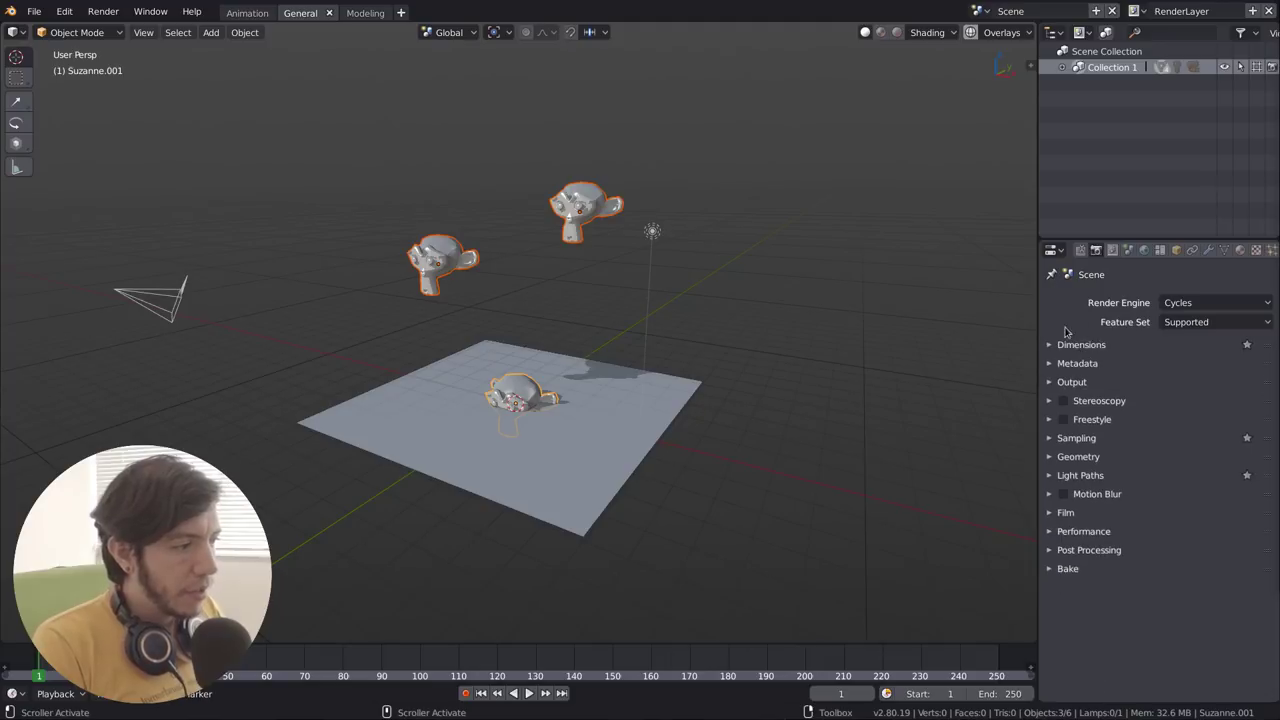
key("q")
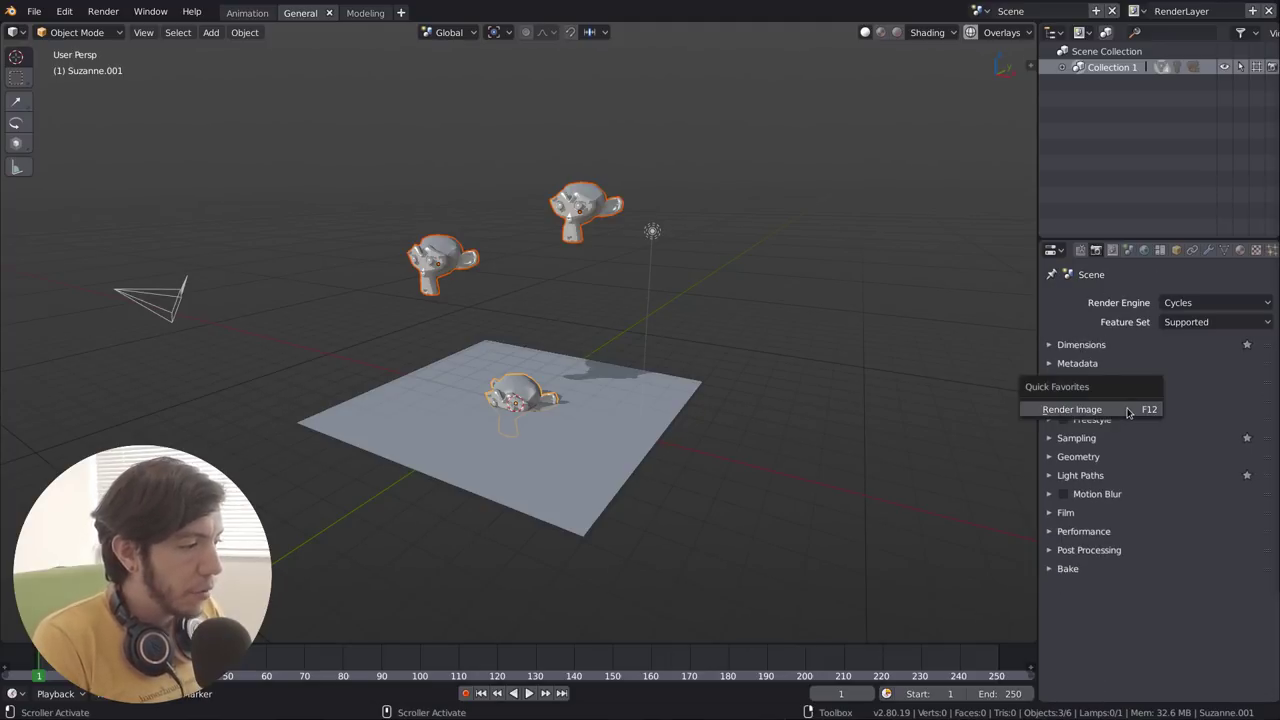
key("q")
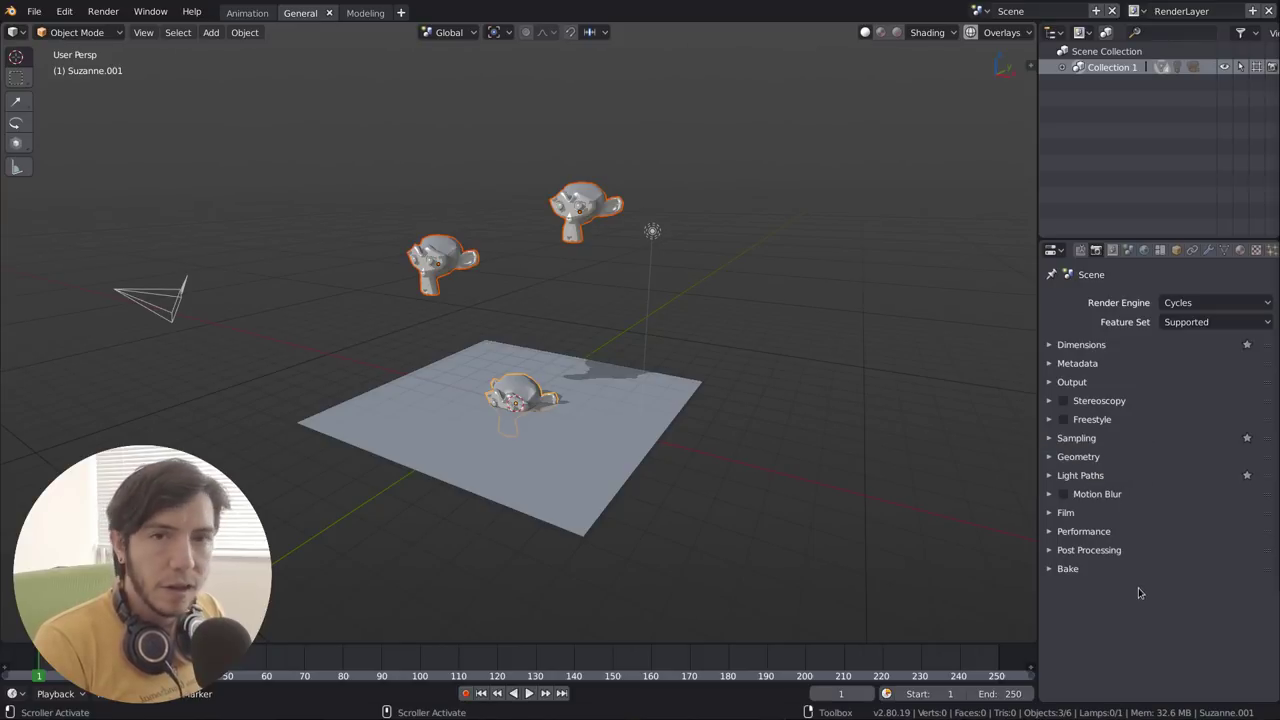
key("q")
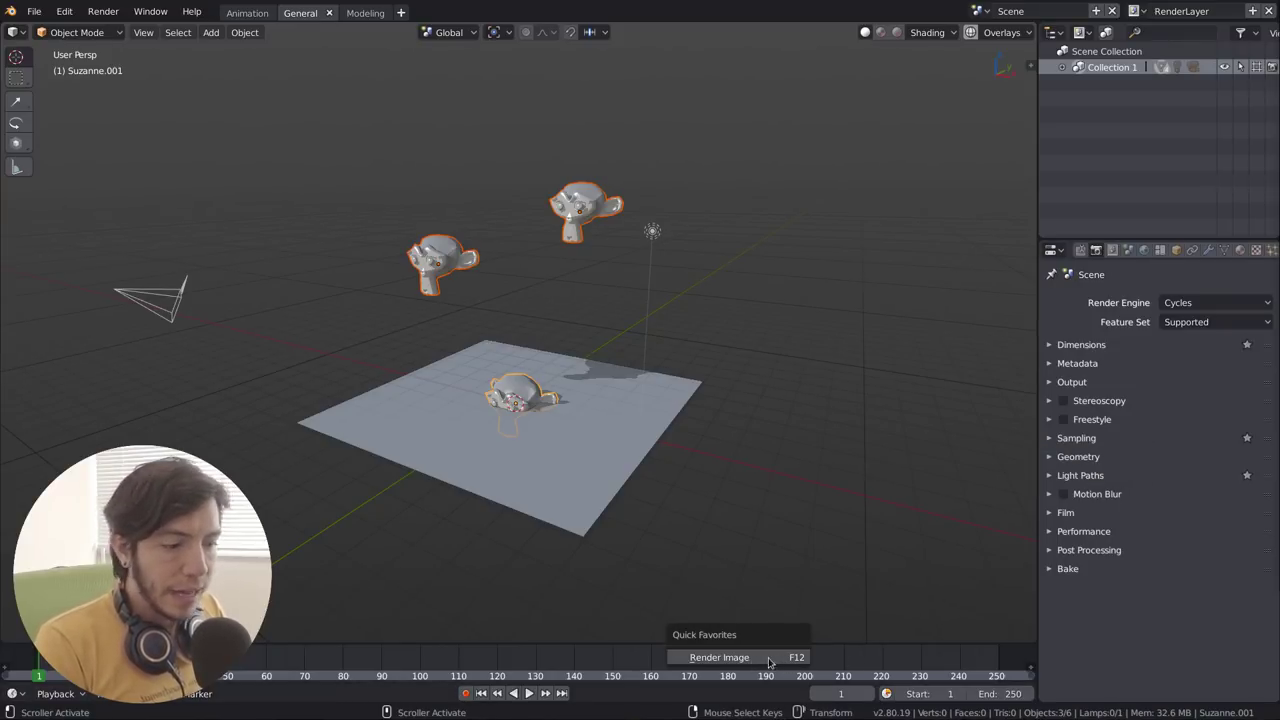
key("q")
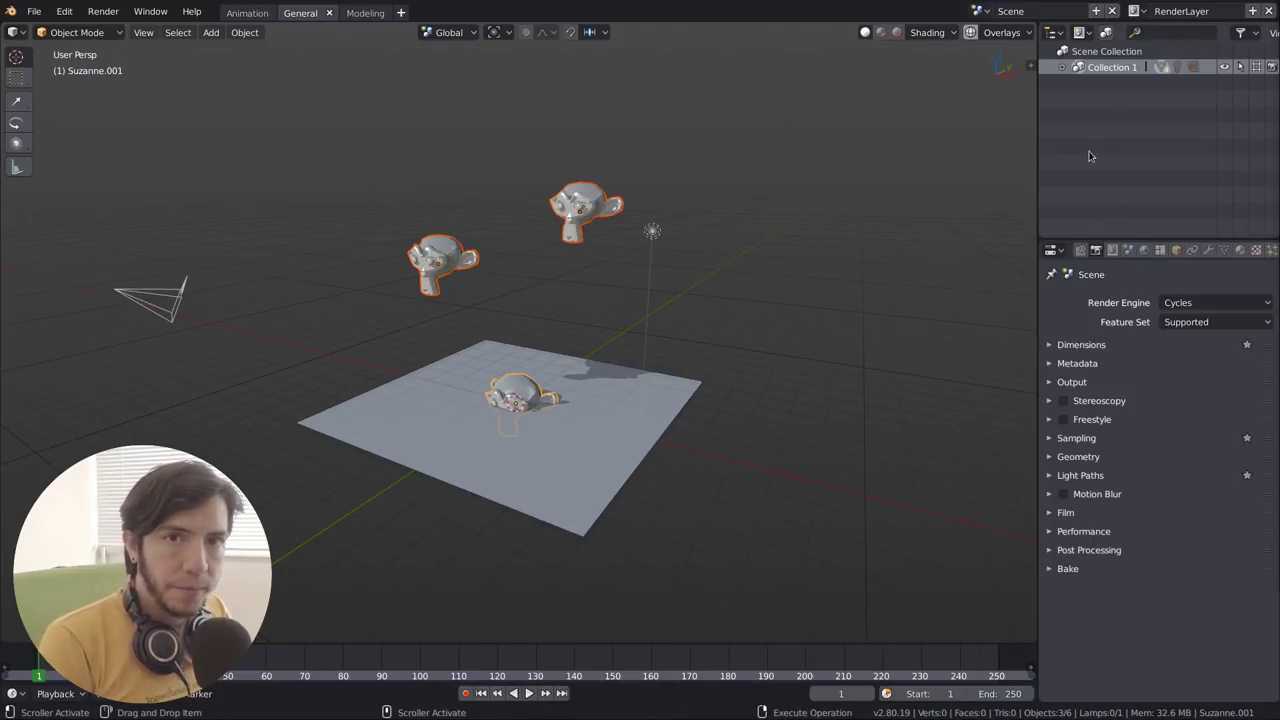
Select only the top floating Suzanne and bring up the interaction mode choices
right_click(590, 210)
key("q")
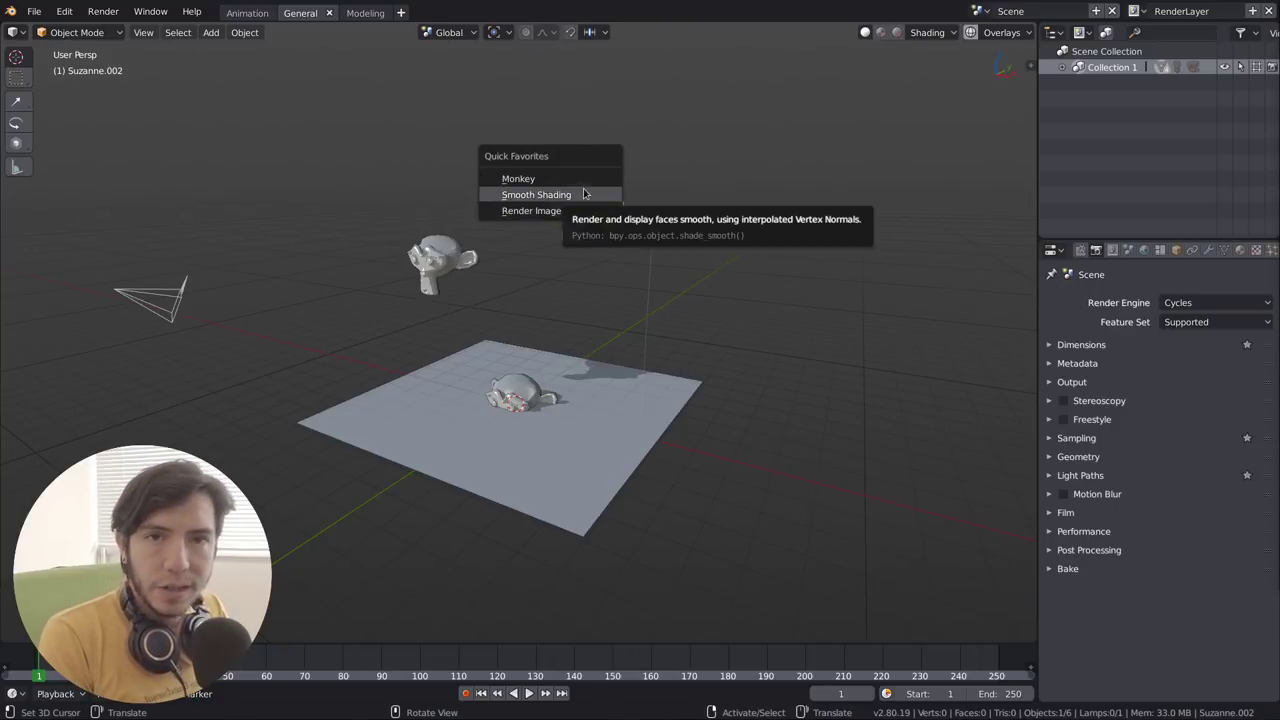
key("Escape")
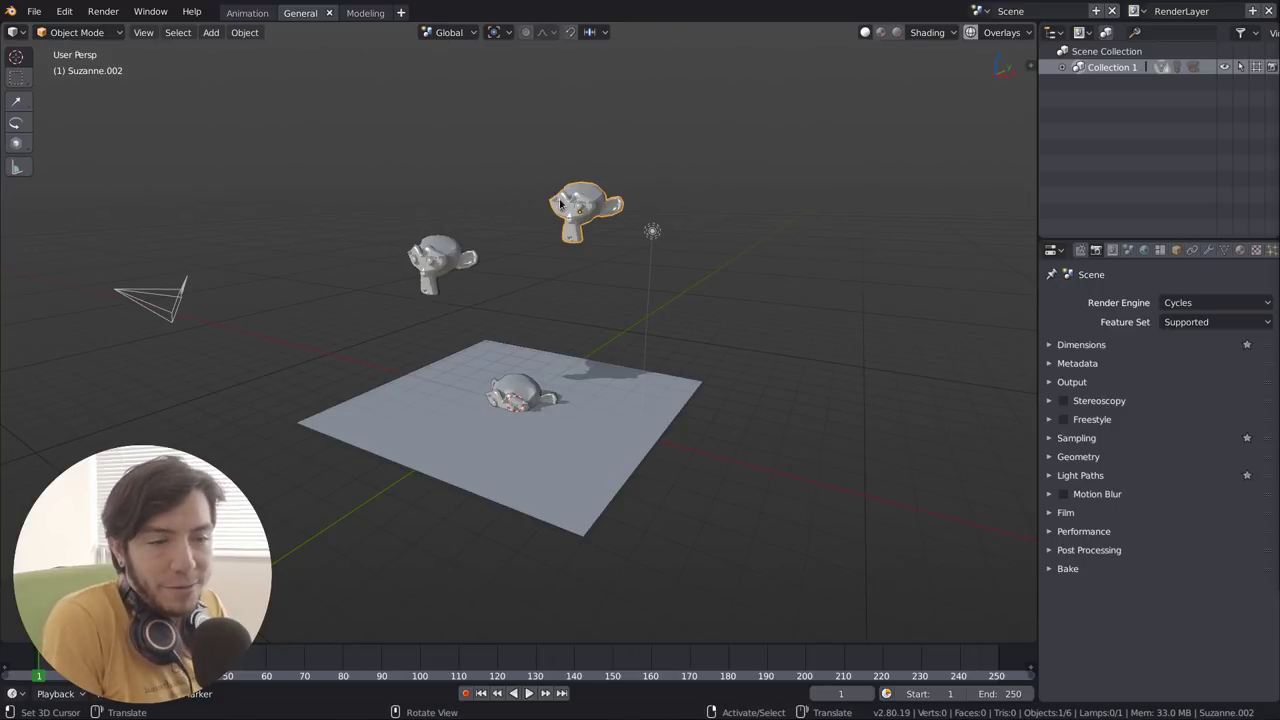
scroll(583, 293, "up", 3)
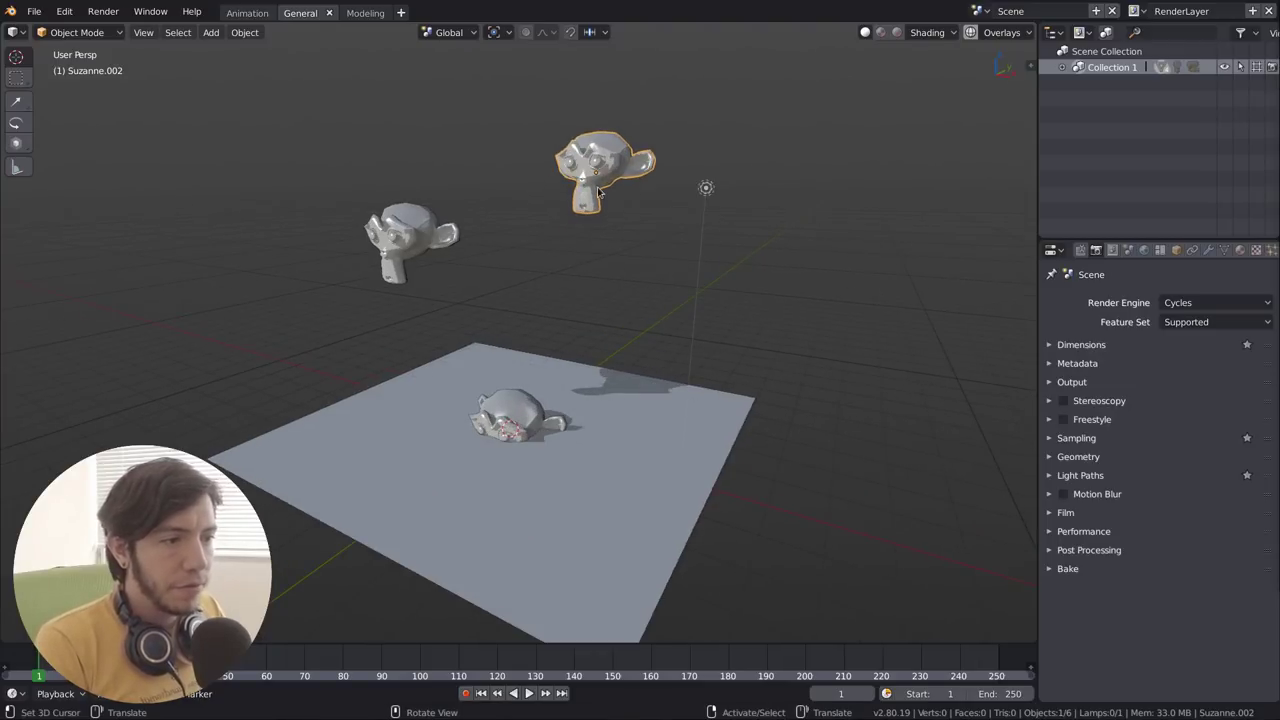
key("ctrl+Tab")
In Edit Mode, add the Loop Cut and Shrink/Fatten tools to Quick Favorites
left_click(772, 220)
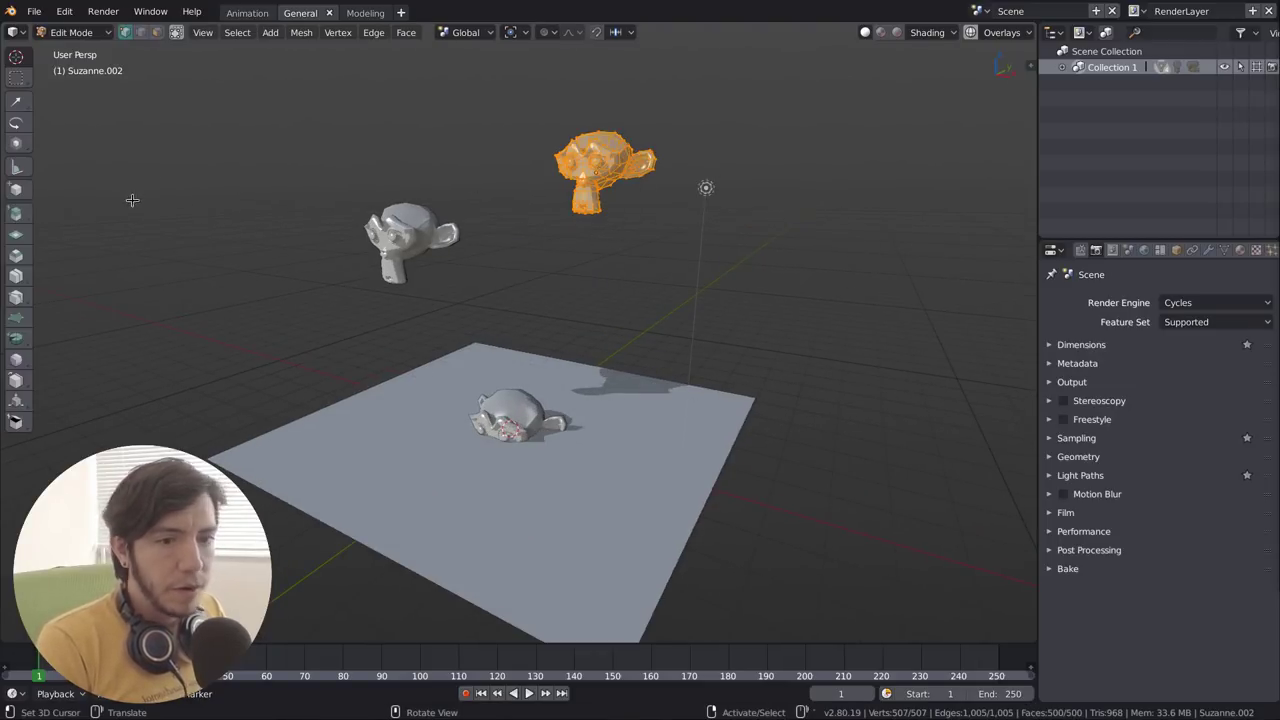
left_click_drag(30, 232, 123, 254)
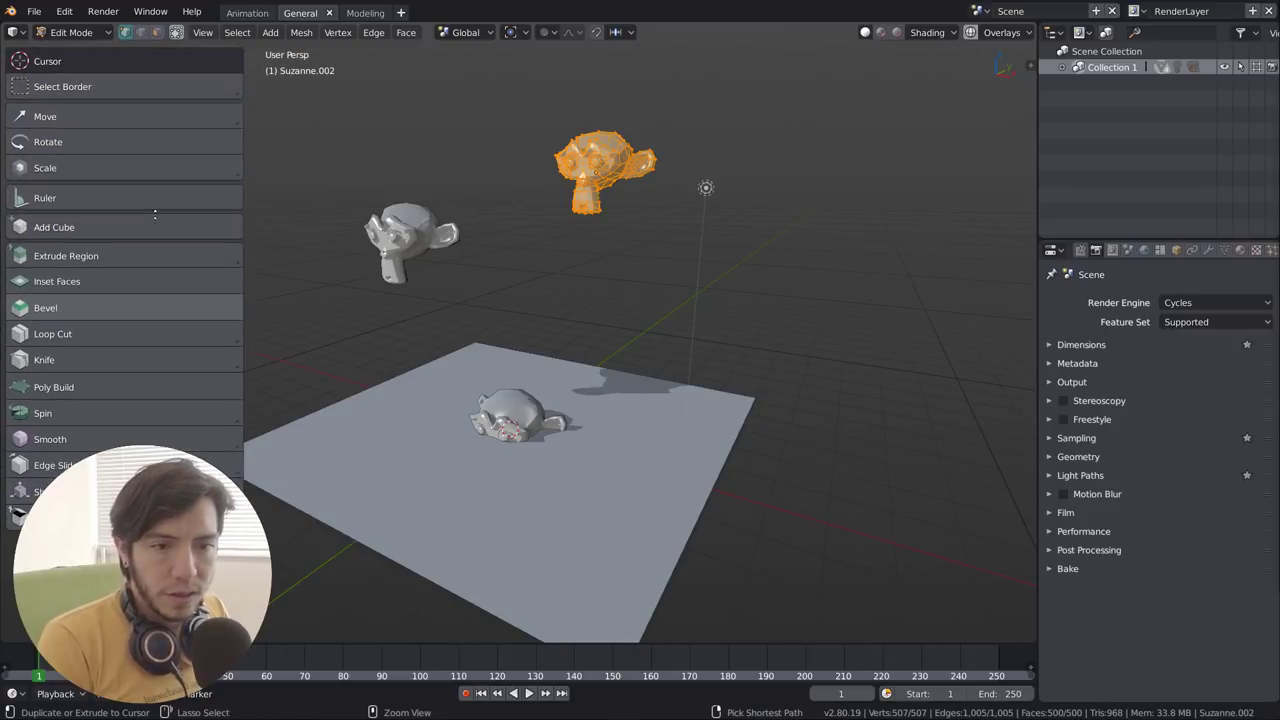
right_click(116, 334)
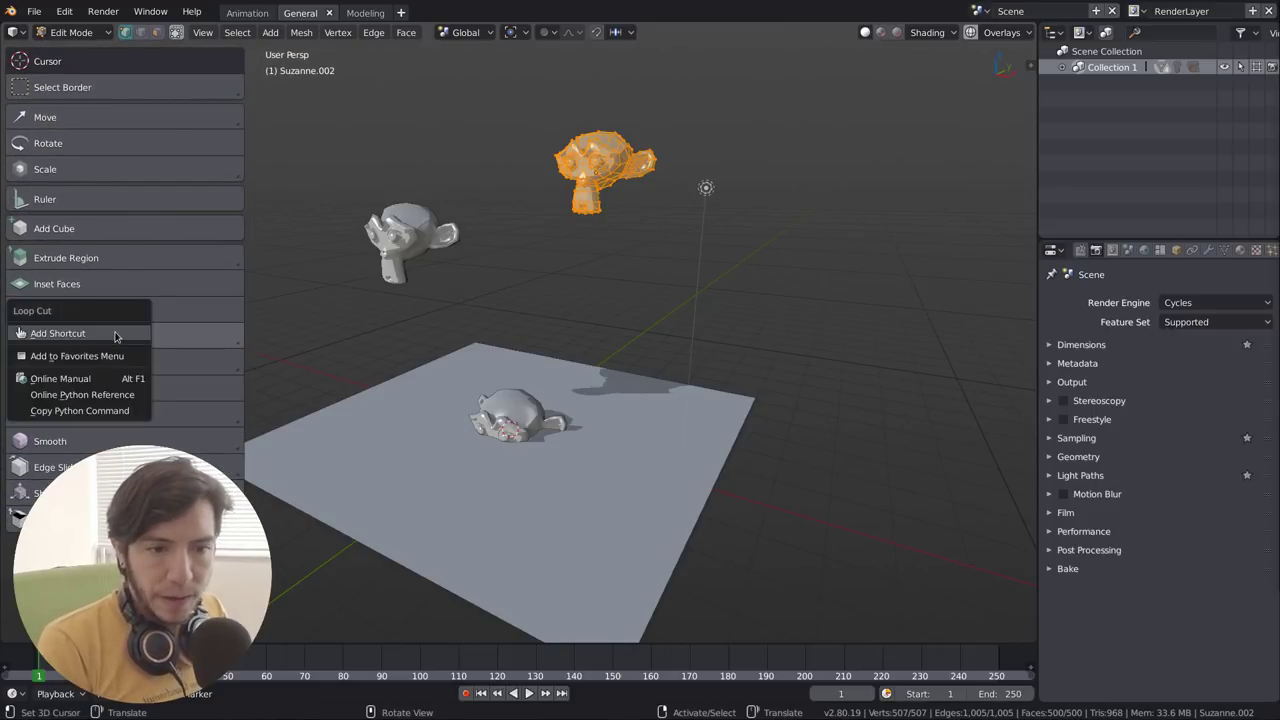
left_click(77, 356)
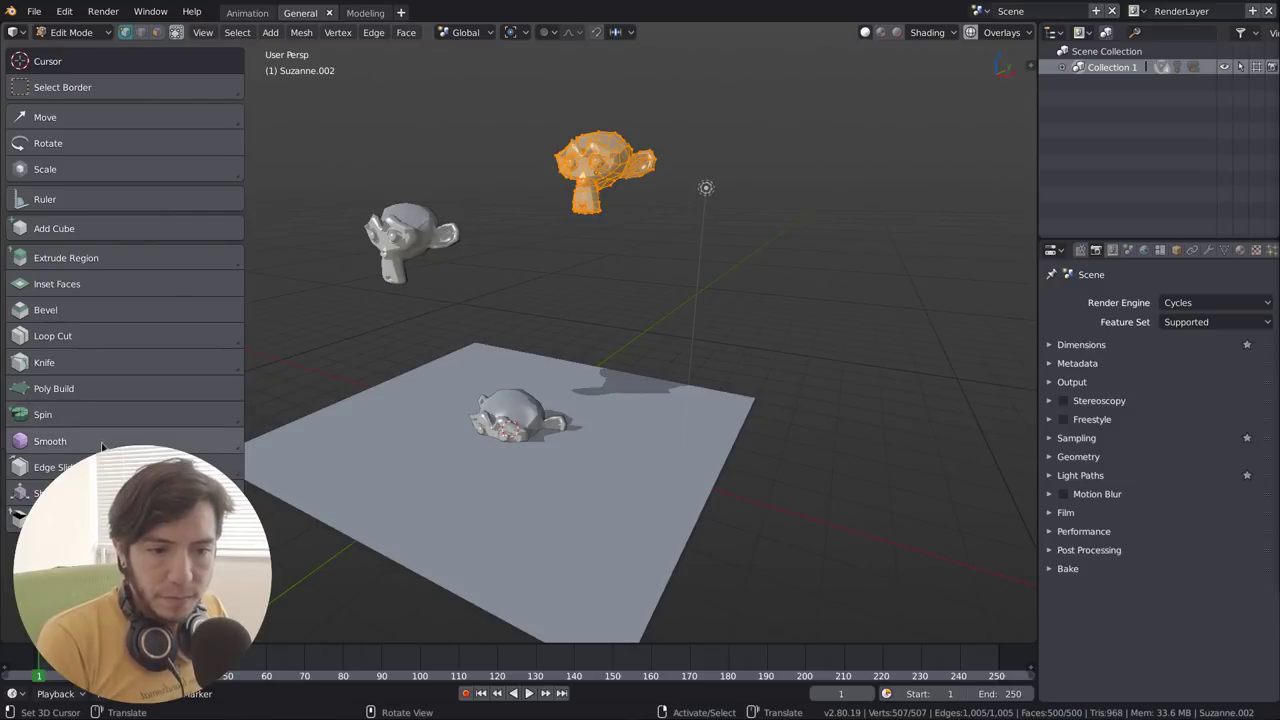
right_click(20, 494)
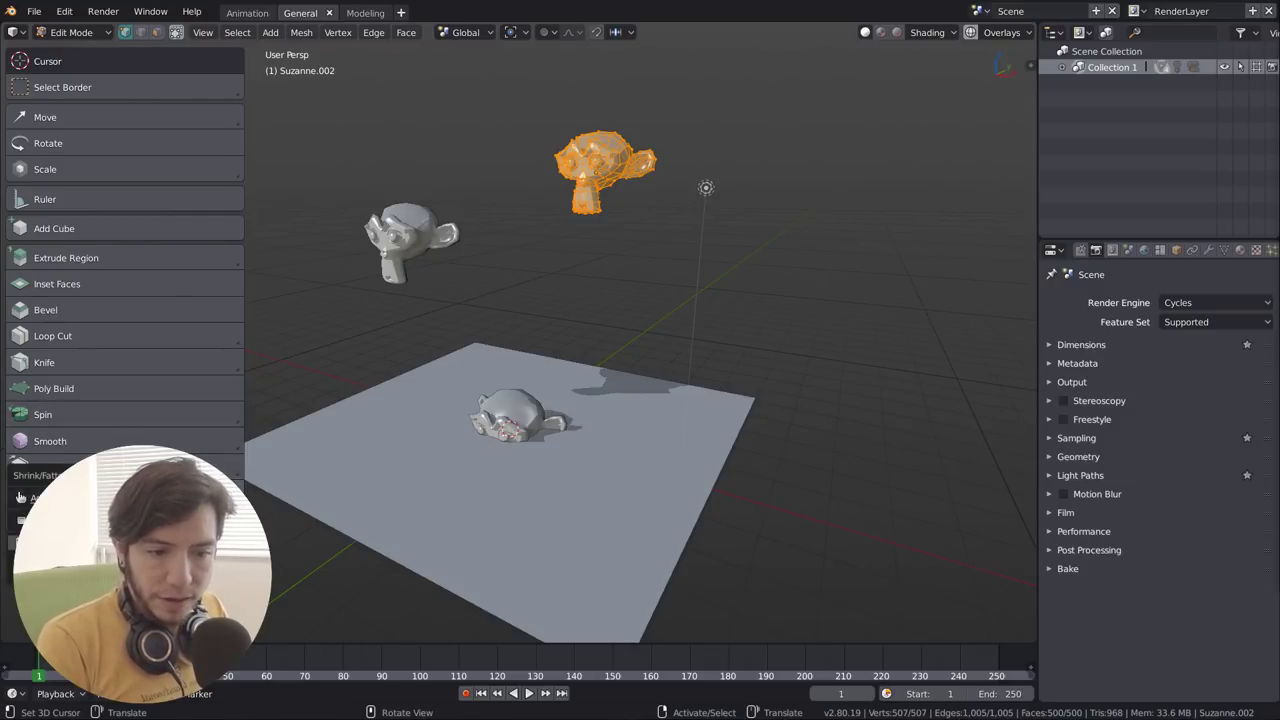
left_click(20, 497)
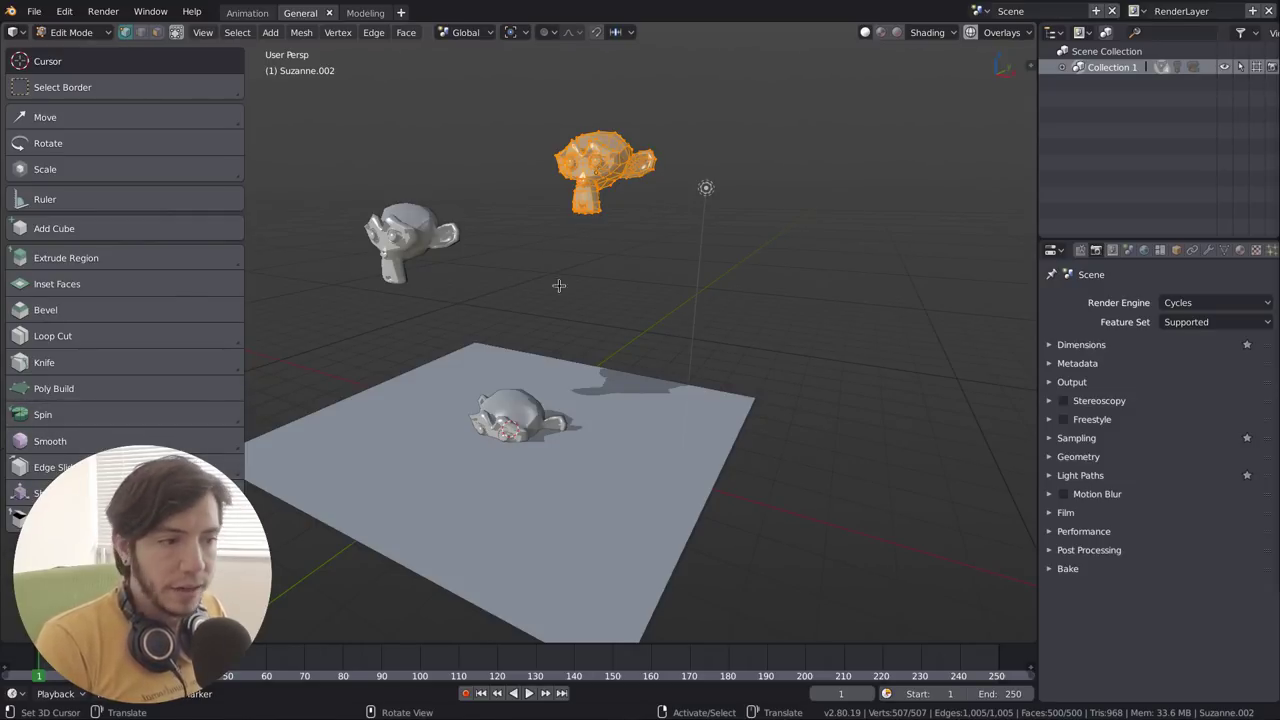
Activate Loop Cut and then Shrink/Fatten from the Quick Favorites menu
key("q")
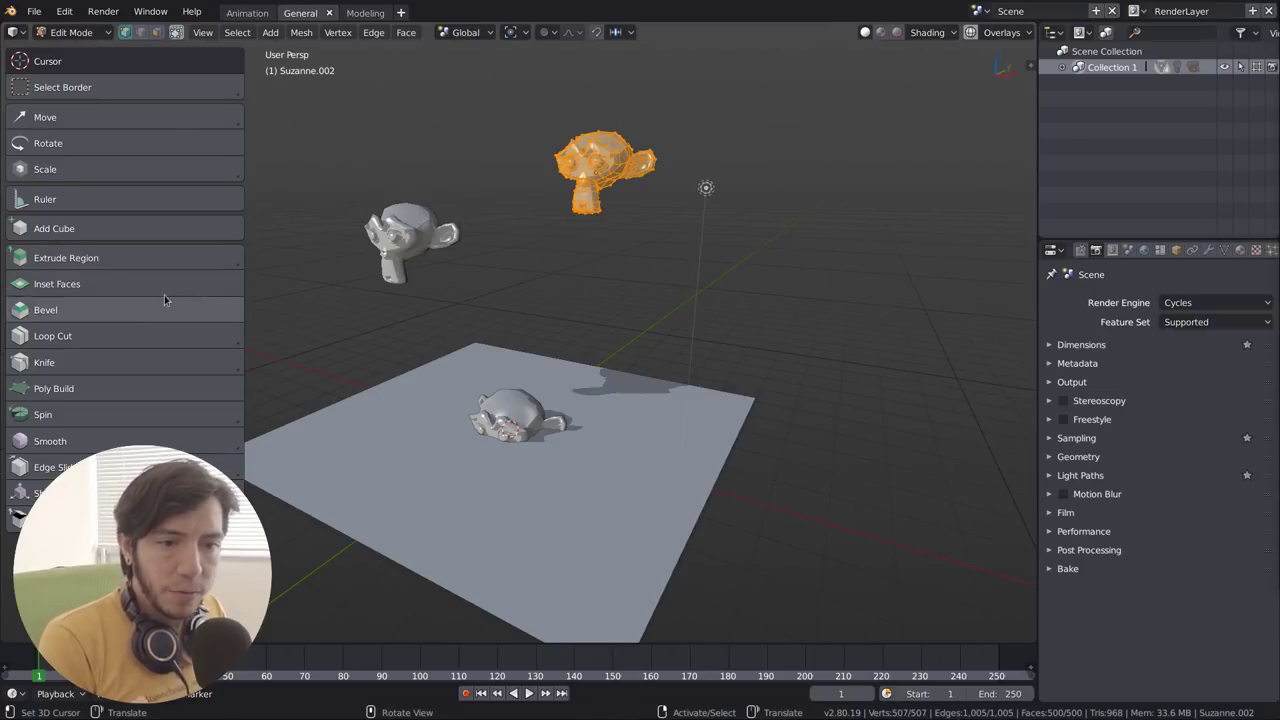
key("q")
left_click(603, 293)
key("q")
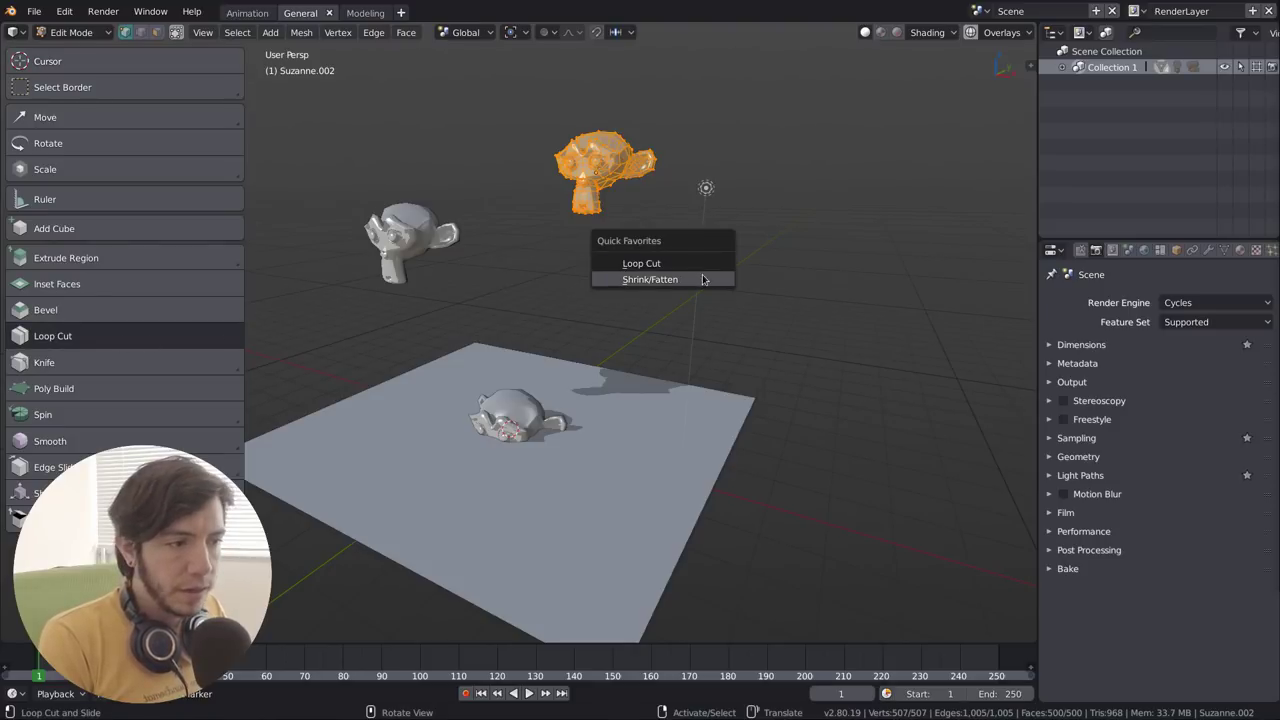
left_click(704, 281)
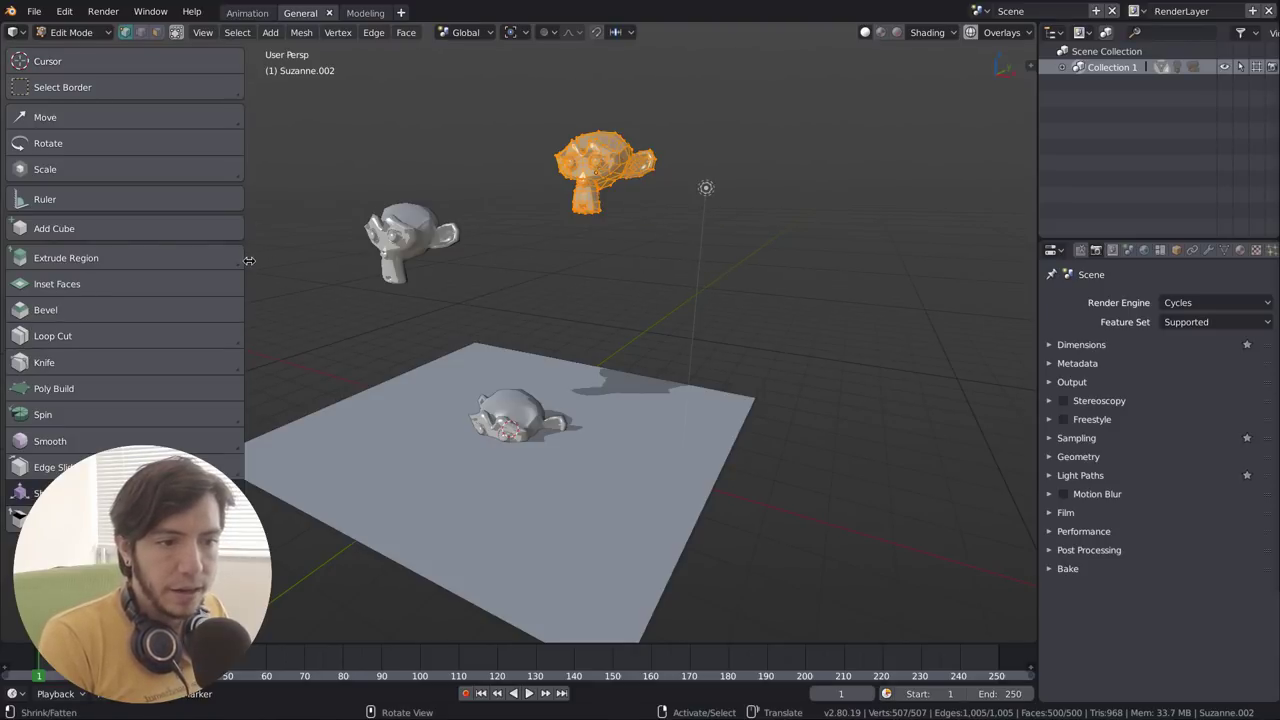
Narrow the toolbar, deselect all vertices, and recheck the Edit Mode Quick Favorites
left_click_drag(243, 258, 108, 256)
key("q")
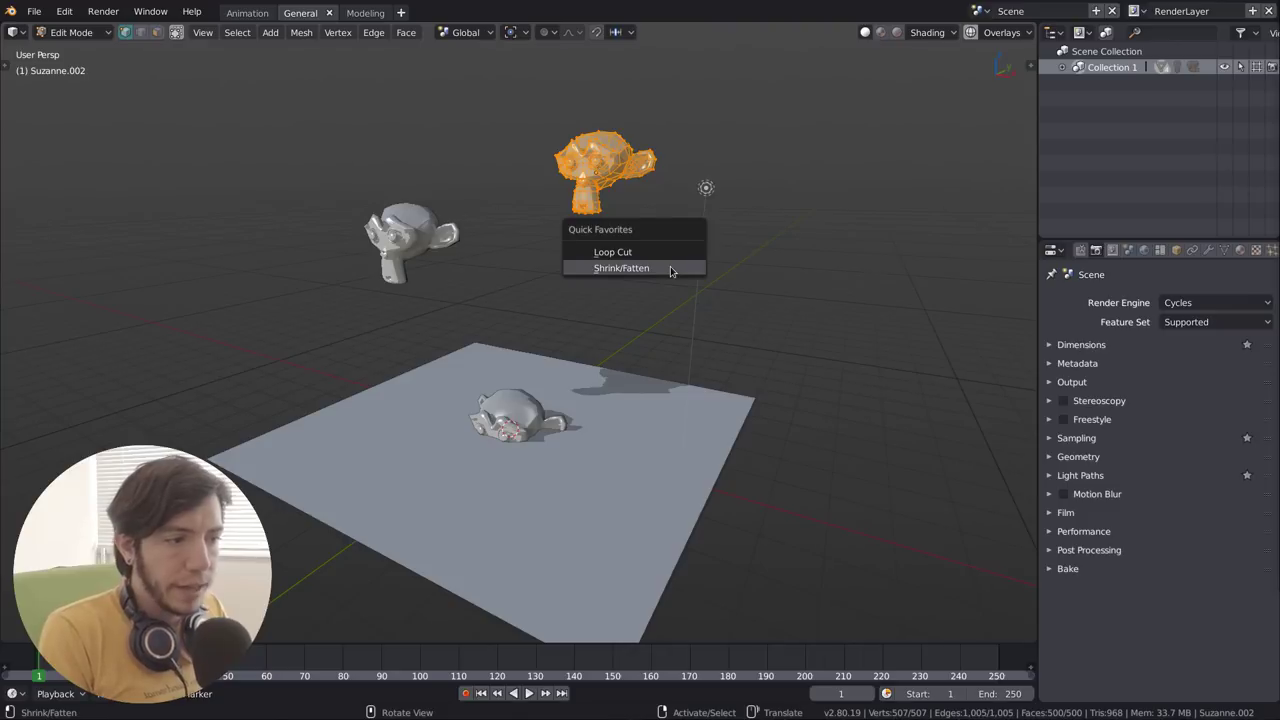
key("Escape")
key("alt+a")
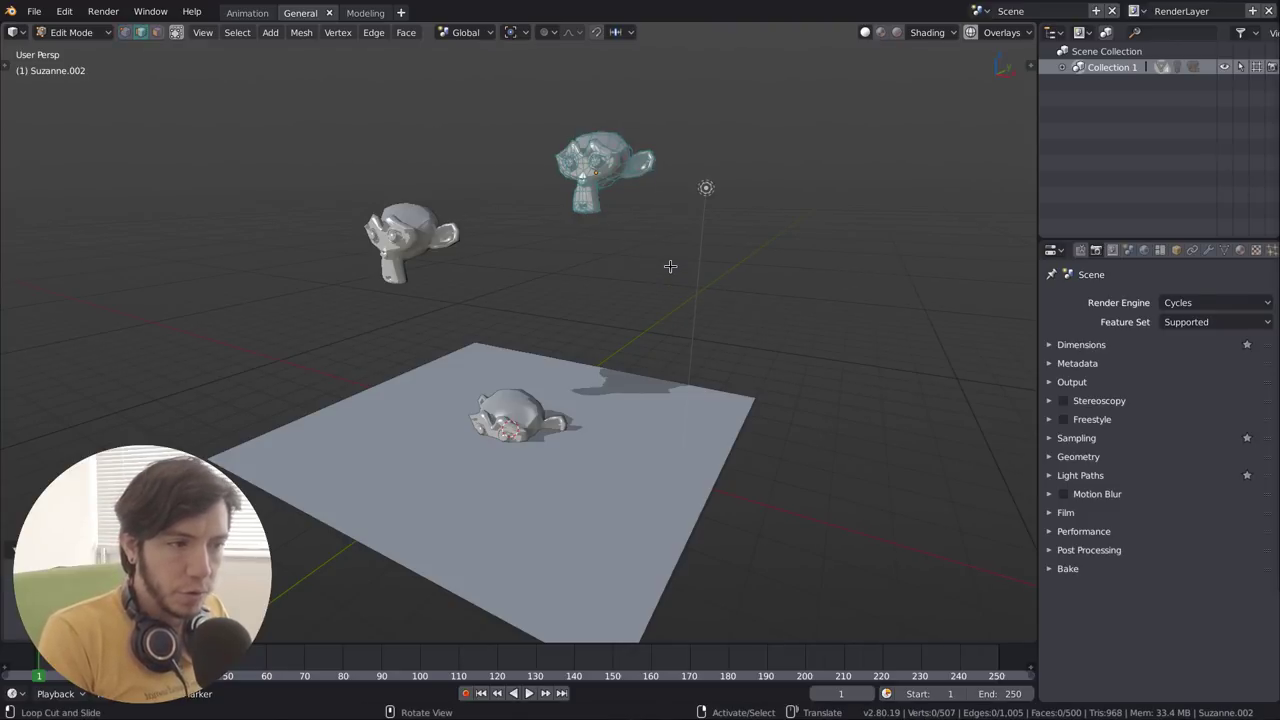
key("q")
key("Escape")
key("q")
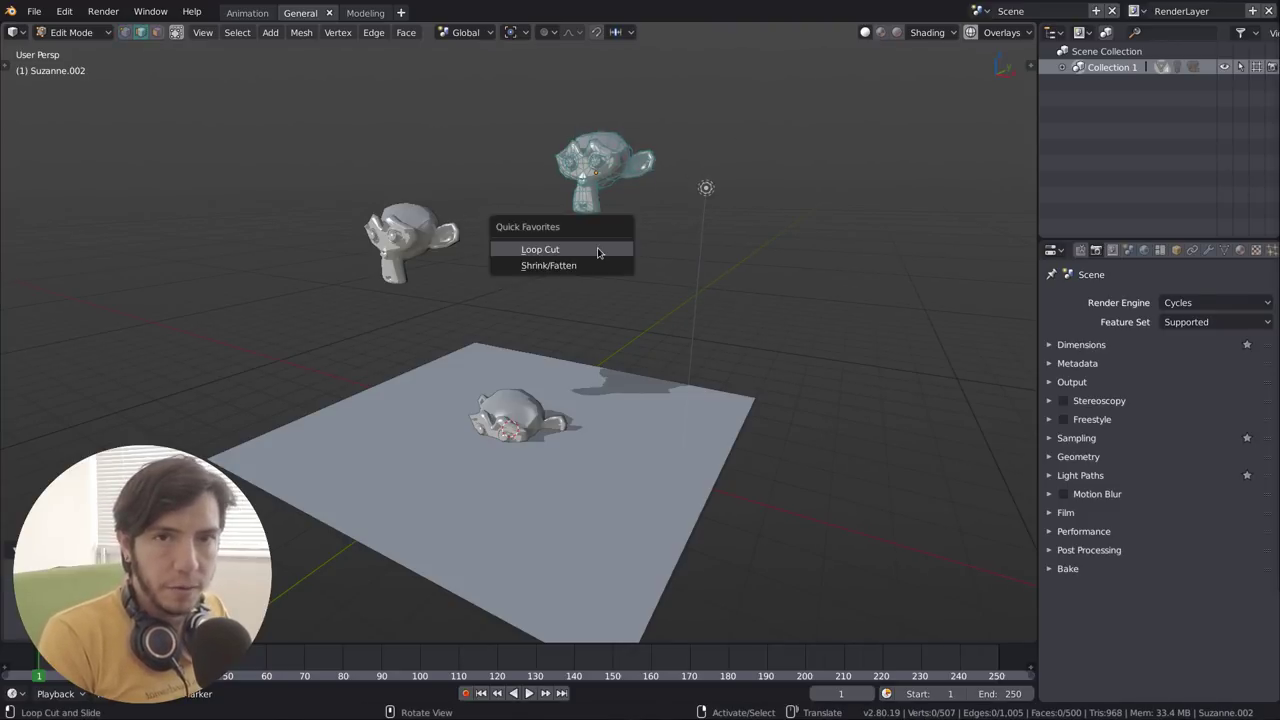
key("Escape")
Return to Object Mode and select only the top Suzanne
key("Tab")
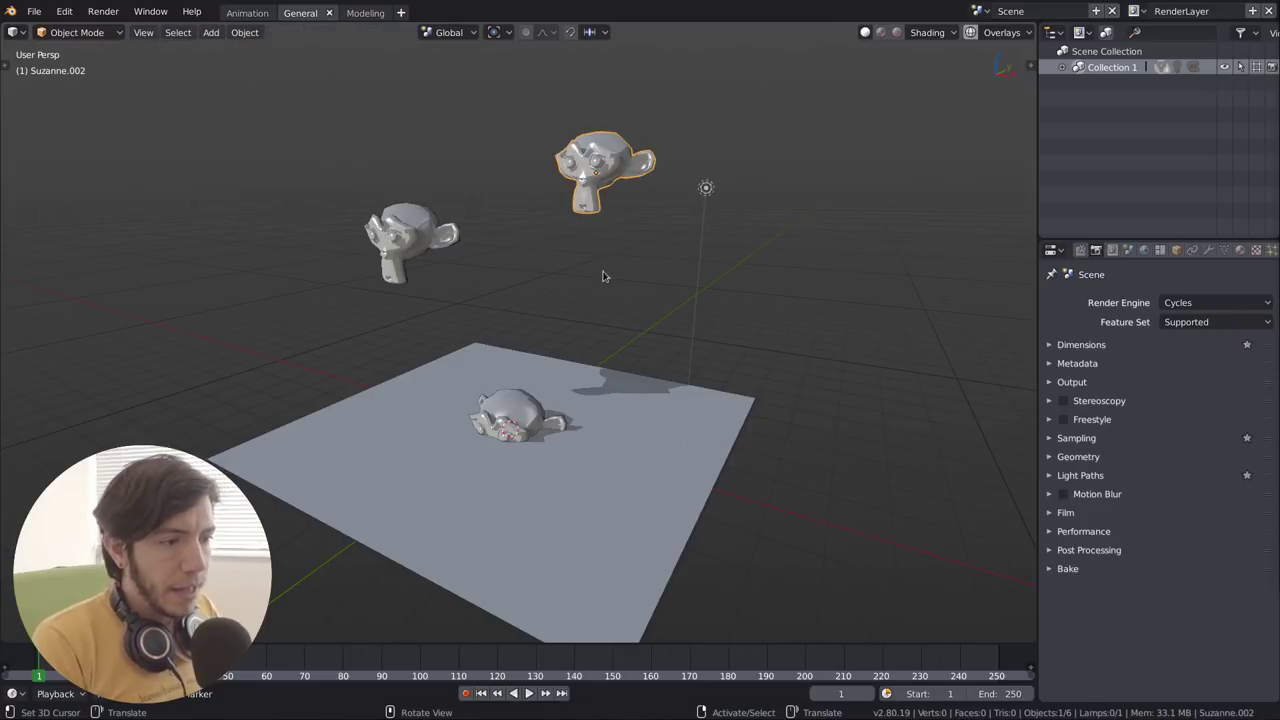
key("alt+a")
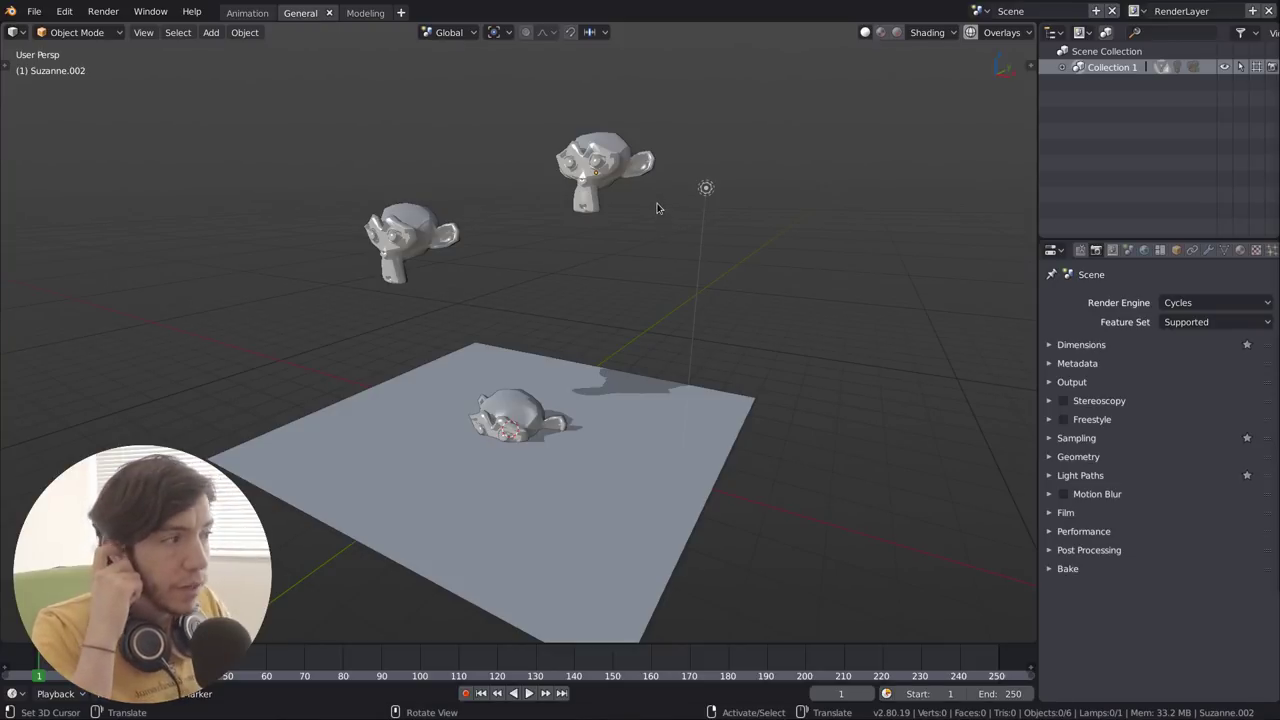
left_click(604, 160)
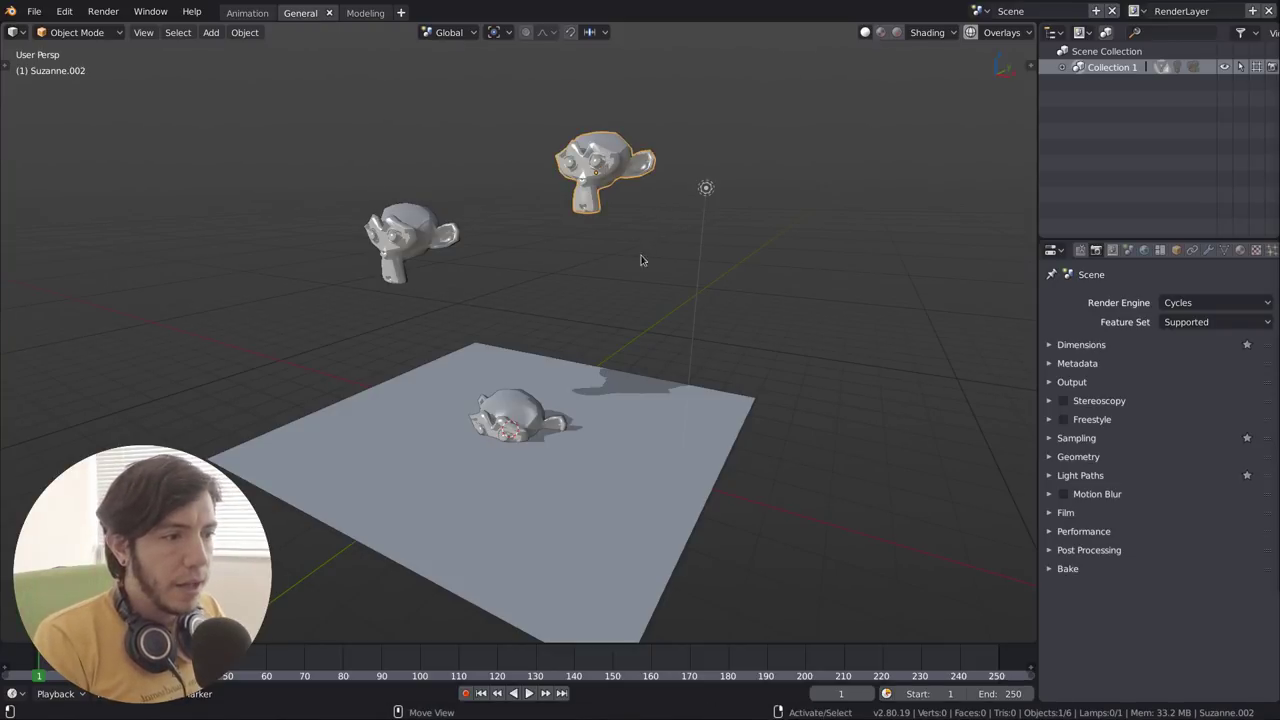
middle_click_drag(643, 257, 620, 292)
Remove Monkey from the Object Mode Quick Favorites menu
key("q")
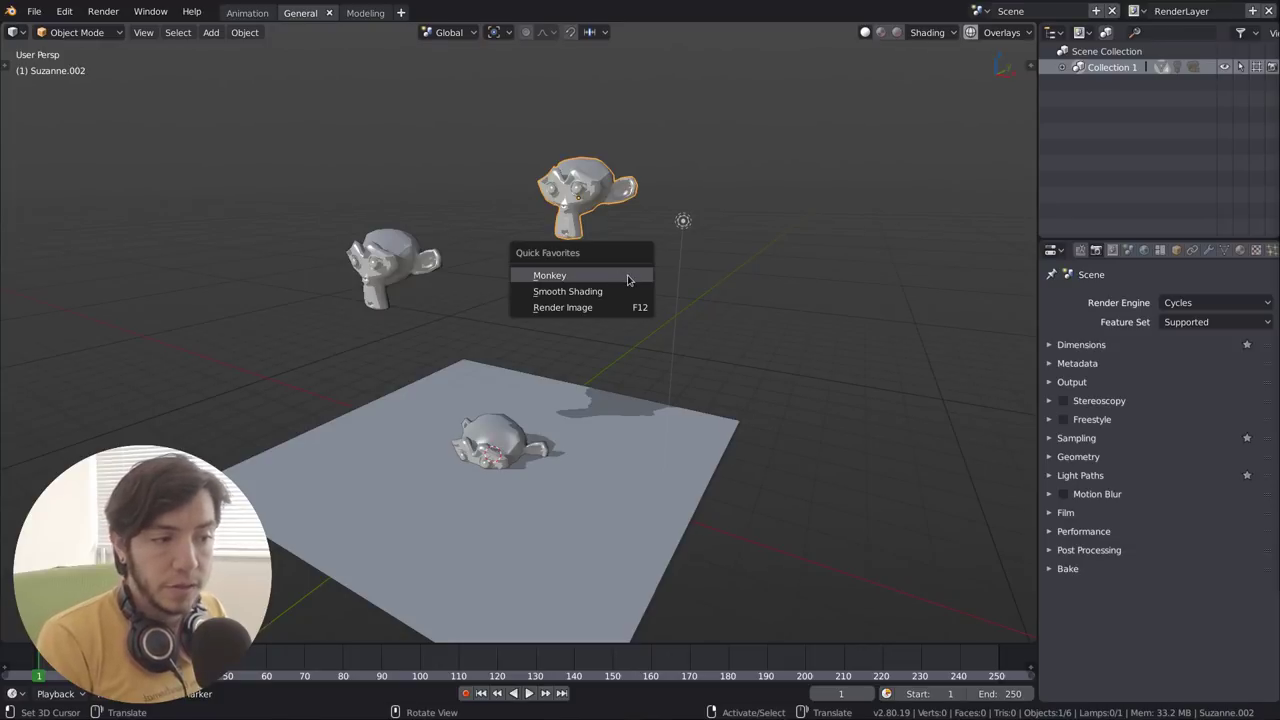
right_click(627, 279)
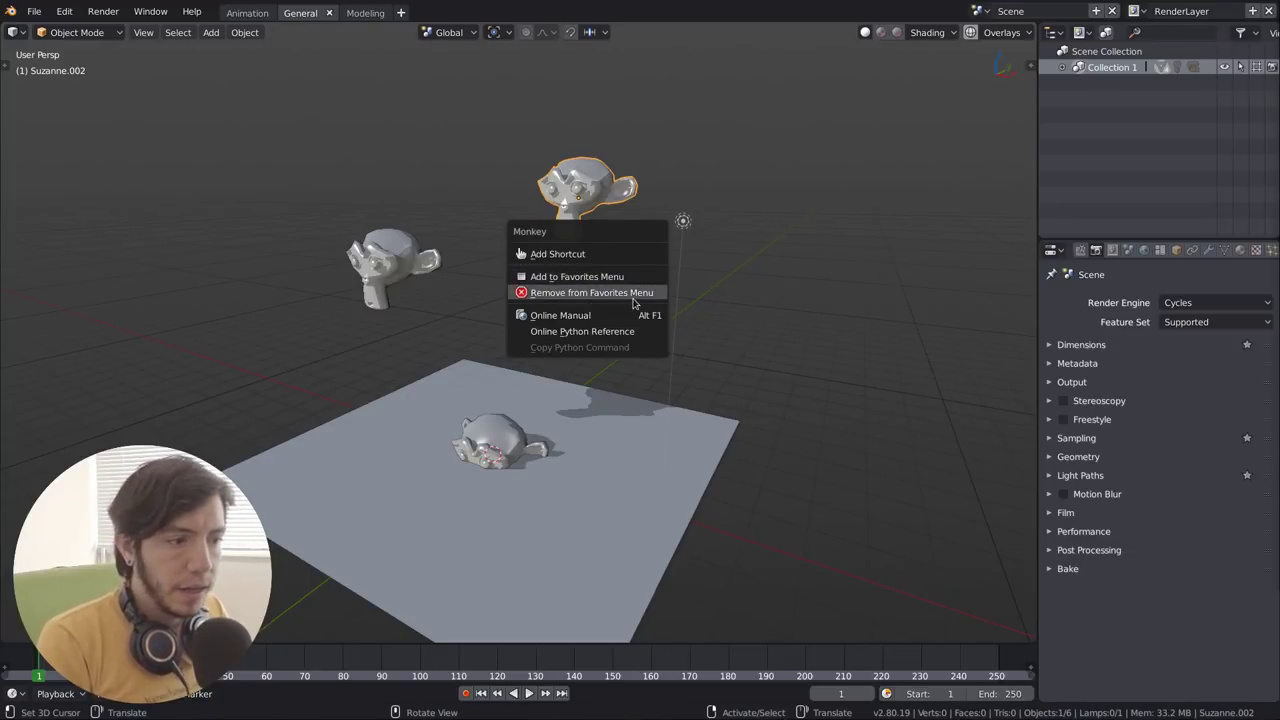
left_click(636, 293)
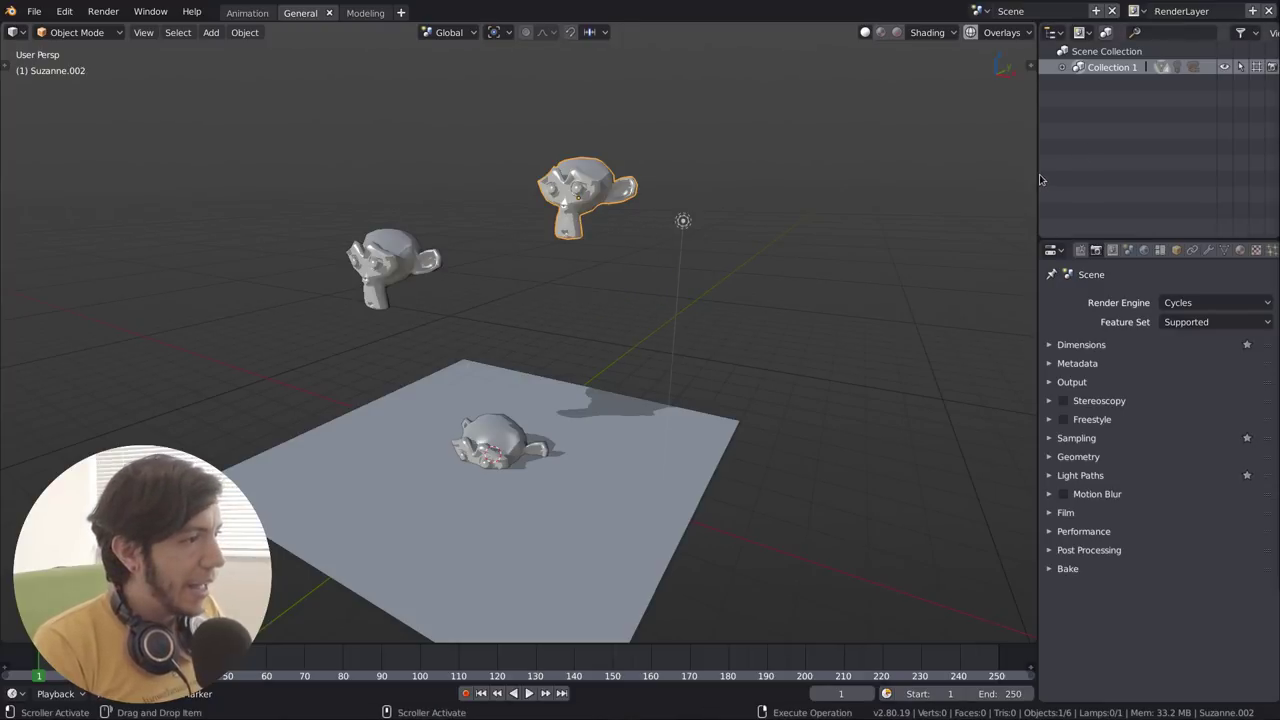
left_click(160, 12)
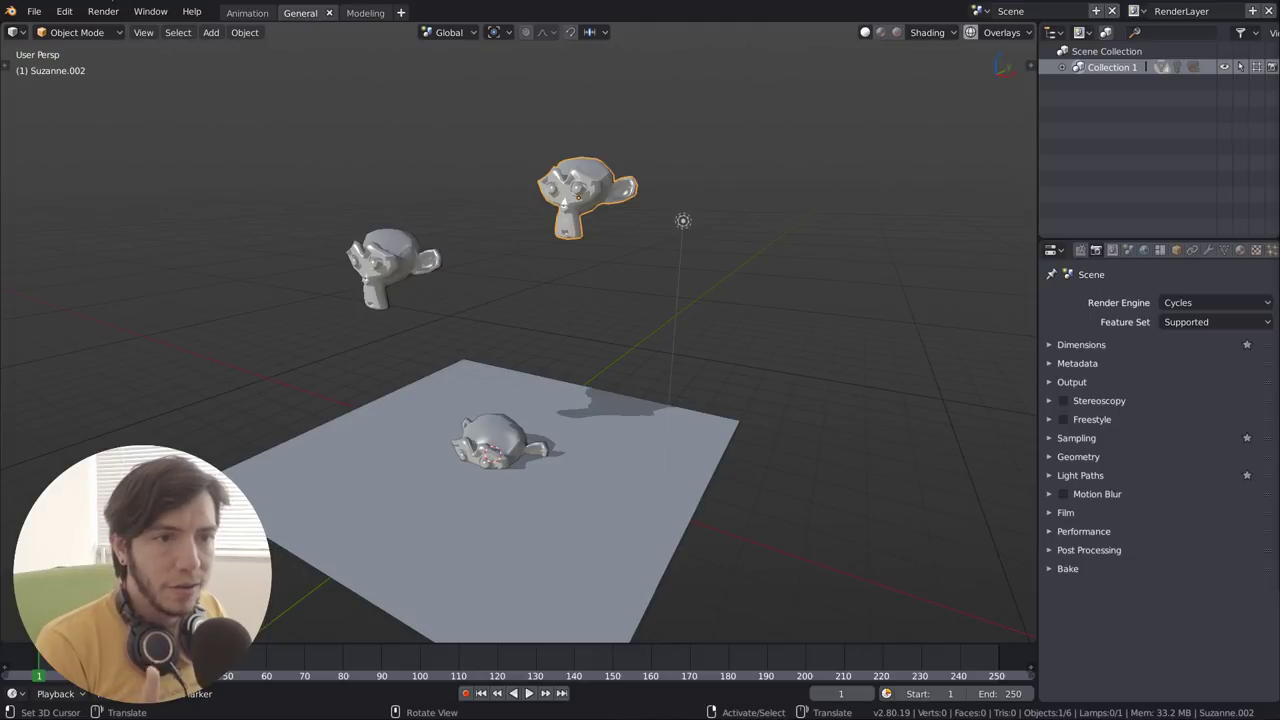
left_click(244, 32)
mouse_move(273, 53)
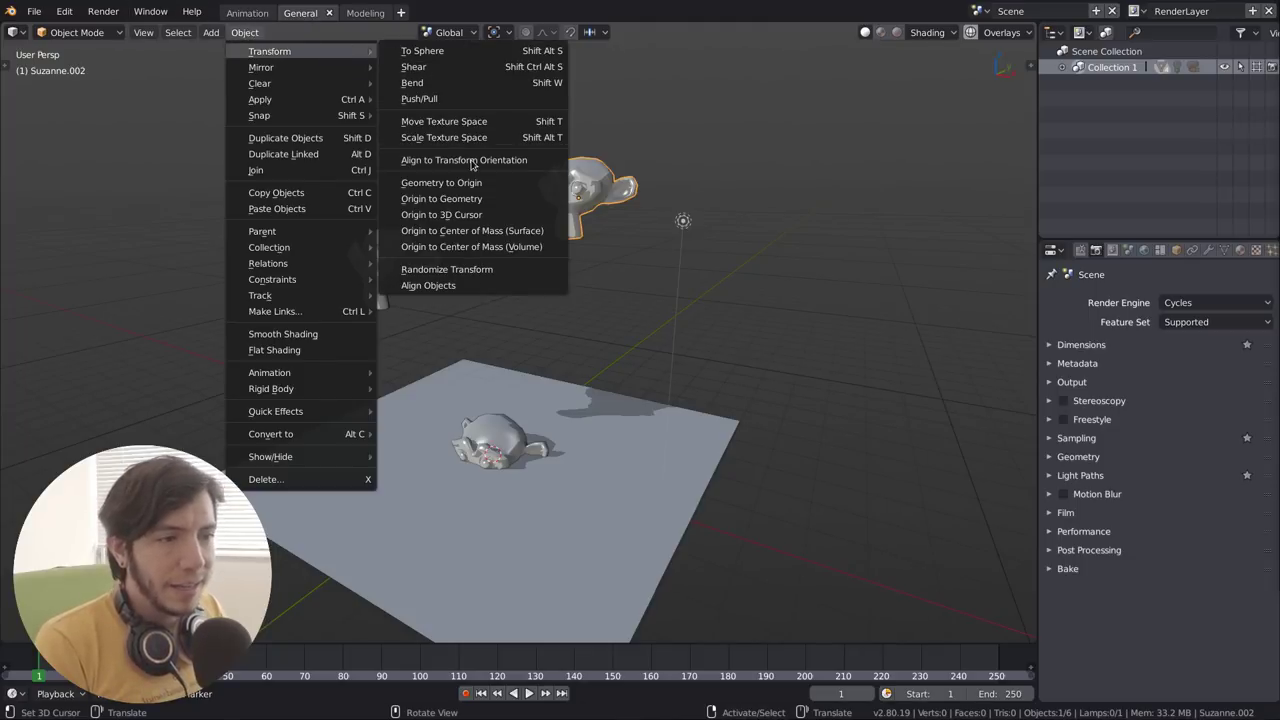
right_click(476, 217)
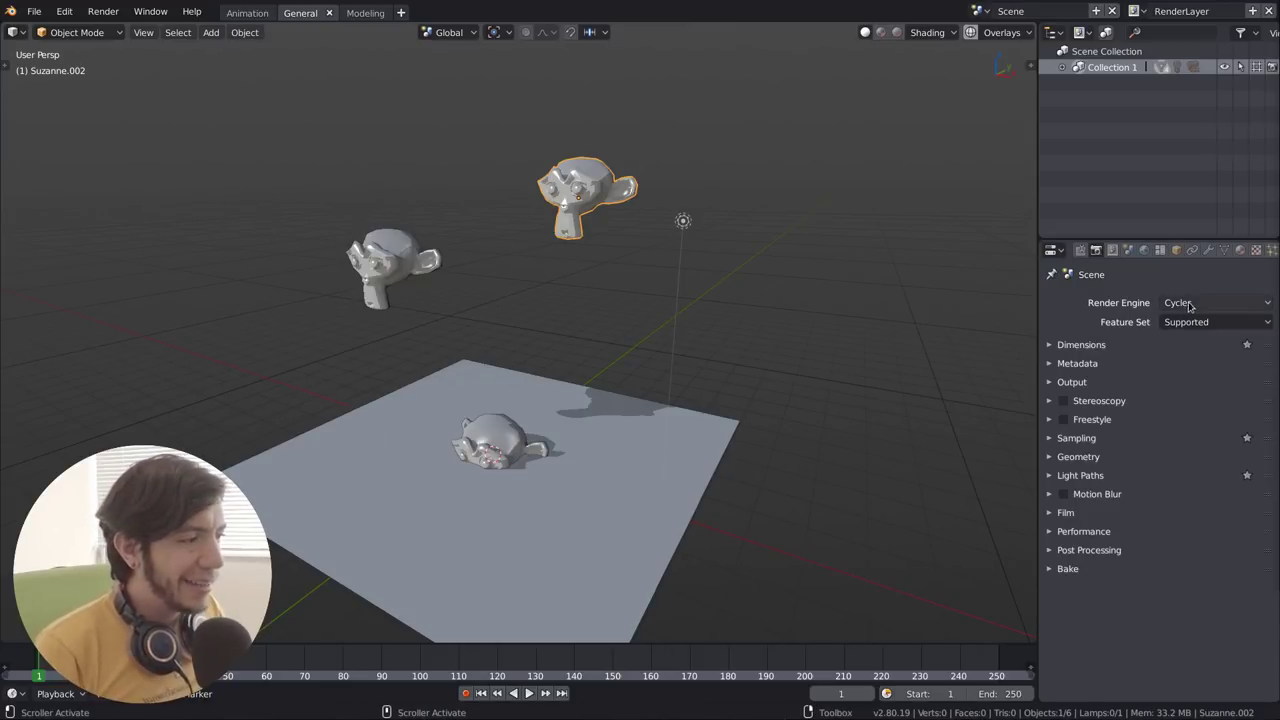
left_click(1176, 250)
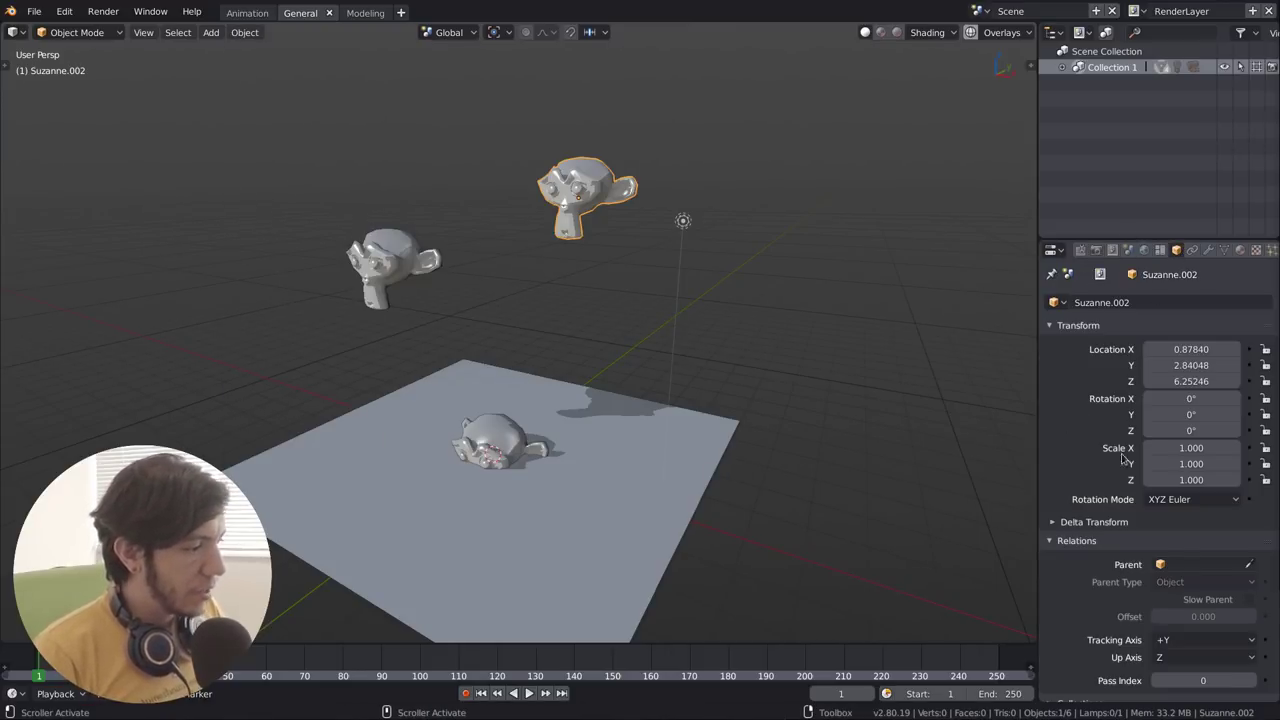
scroll(1136, 560, "down", 4)
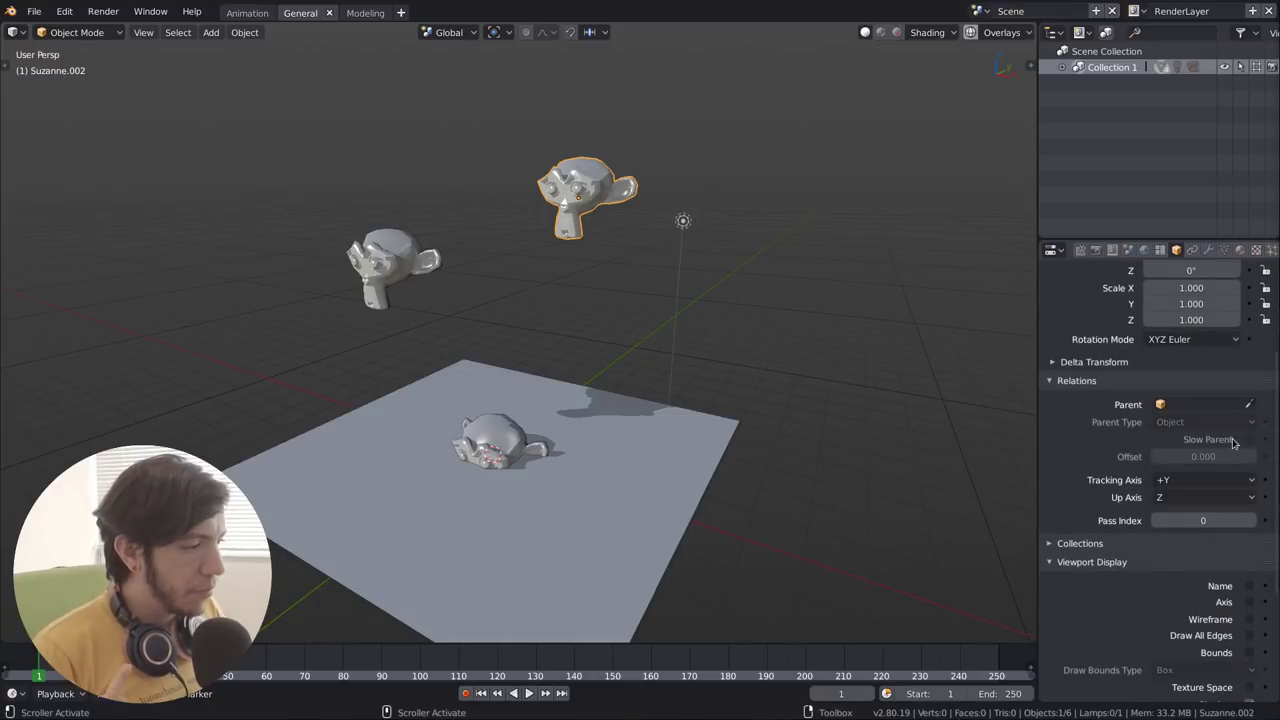
scroll(1130, 360, "up", 2)
scroll(1130, 360, "up", 1)
left_click(1096, 250)
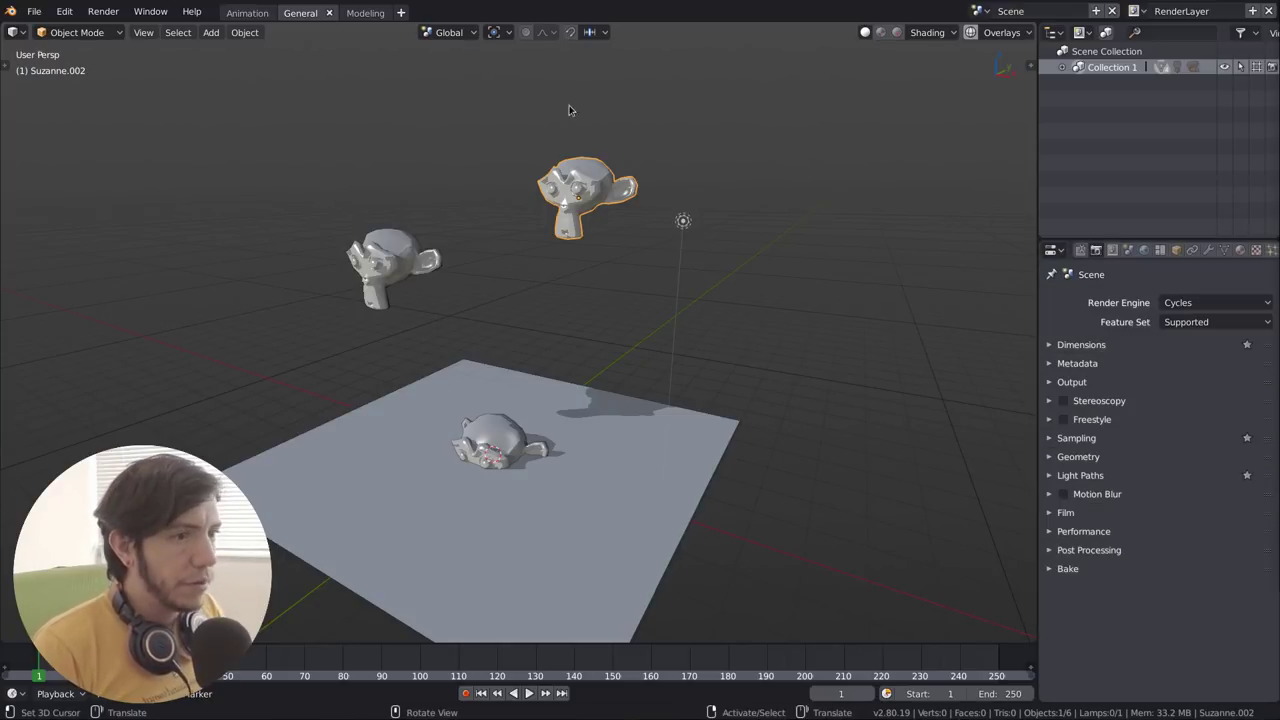
Show the Tool Settings bar, inspect Surface Project options, and preview Object Mode Quick Favorites
left_click_drag(489, 20, 491, 76)
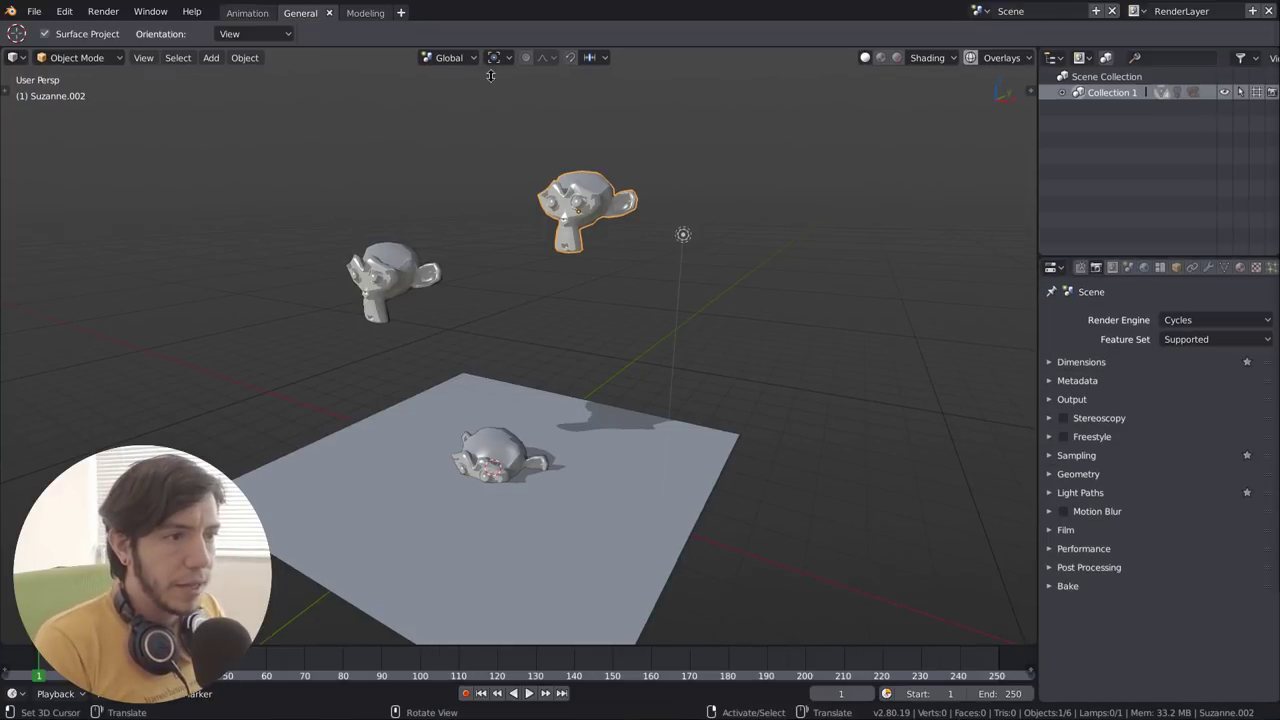
right_click(101, 38)
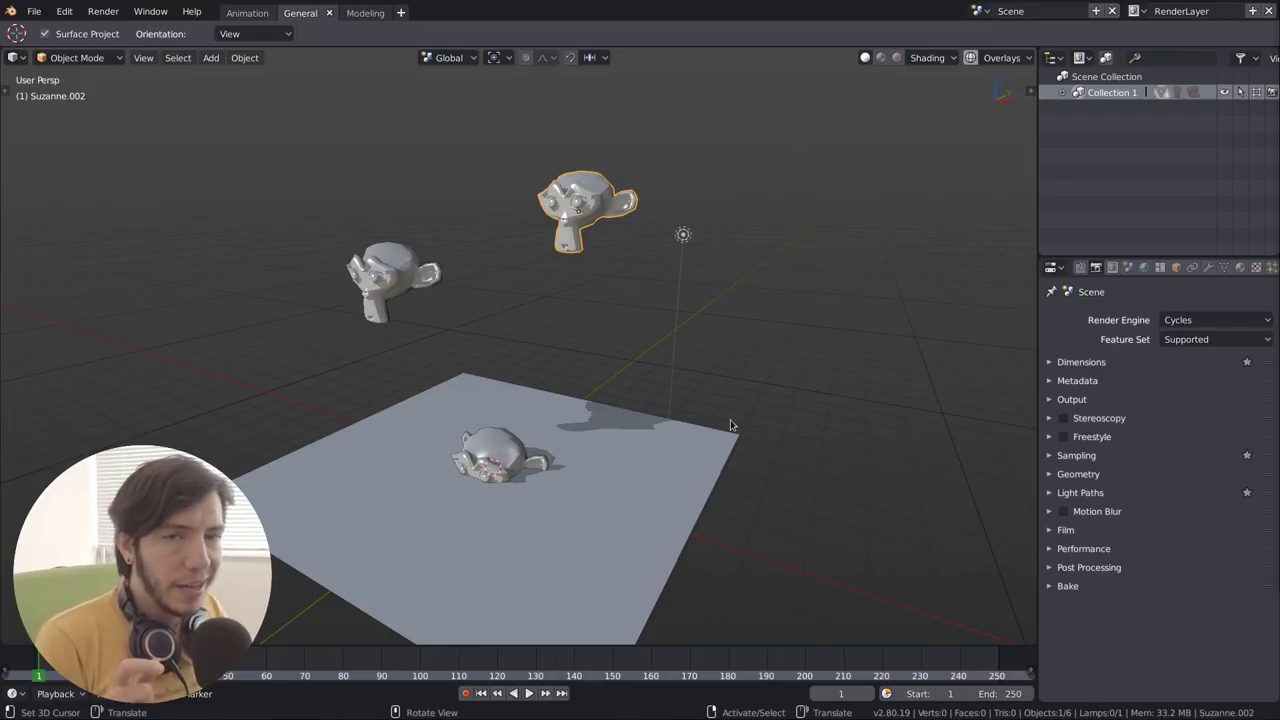
key("q")
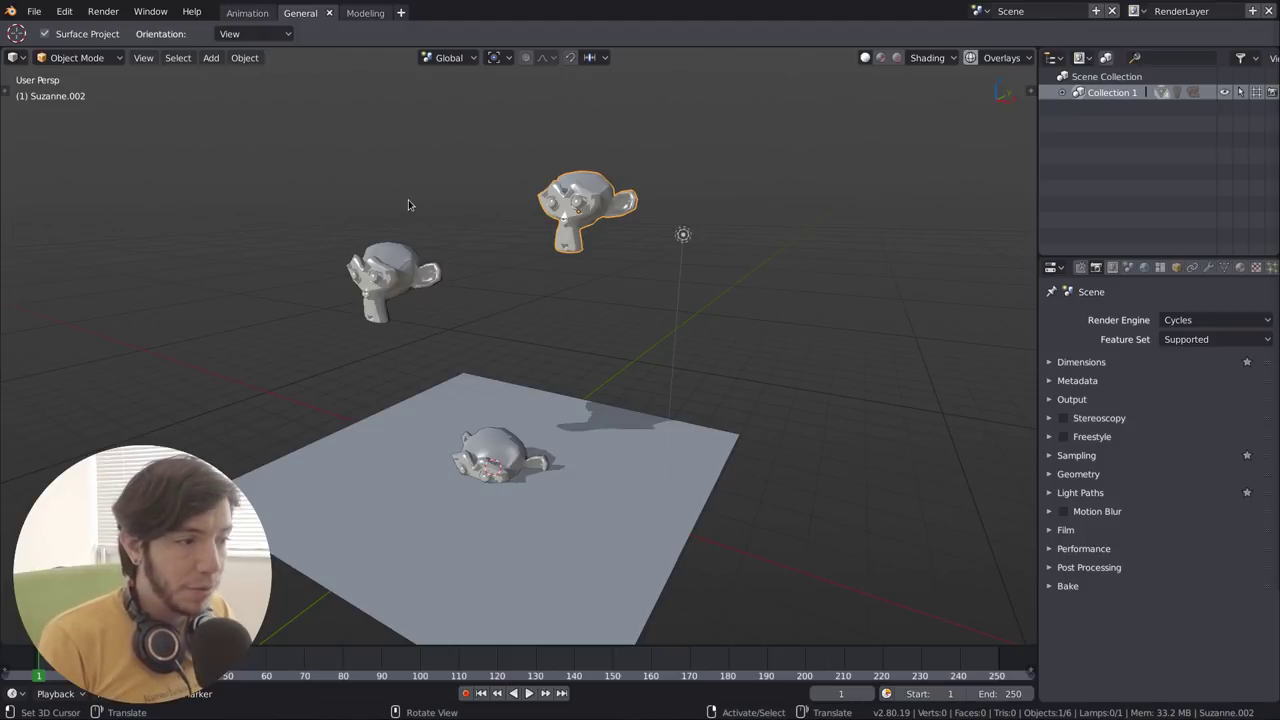
Switch the top Suzanne through Edit Mode into Sculpt Mode, where Quick Favorites are empty
middle_click_drag(565, 222, 580, 258)
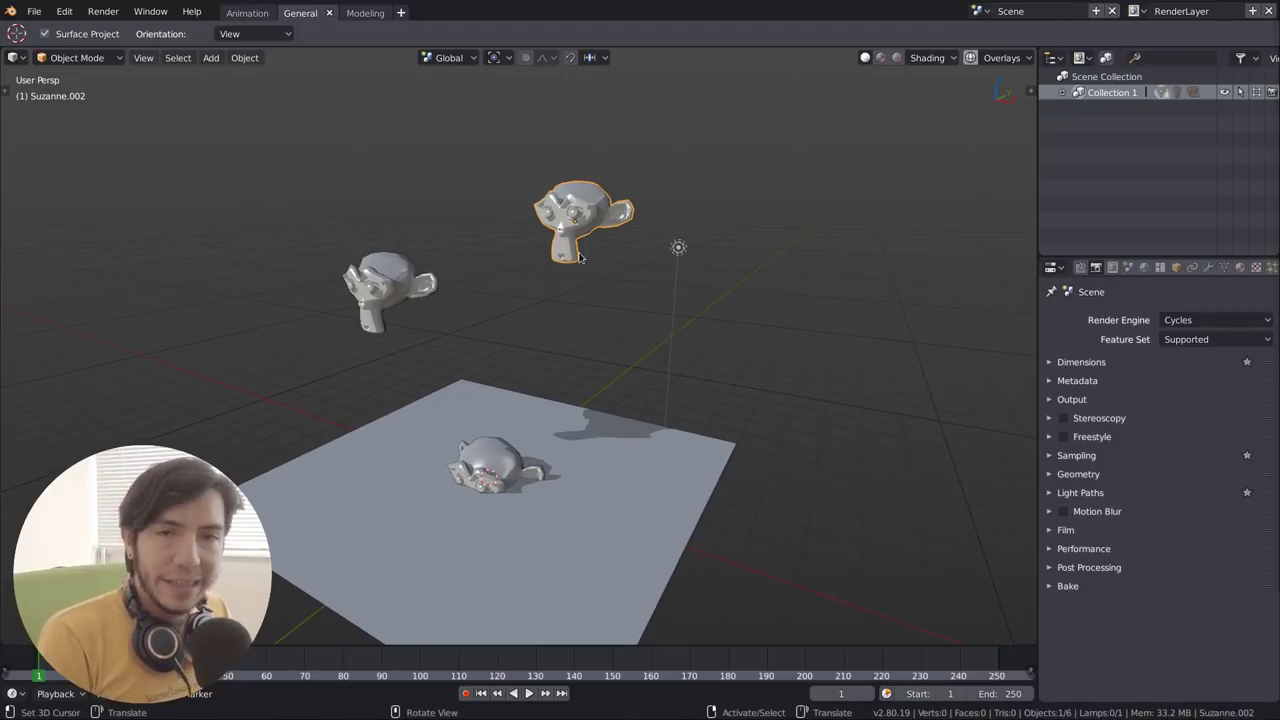
key("ctrl+Tab")
left_click(741, 251)
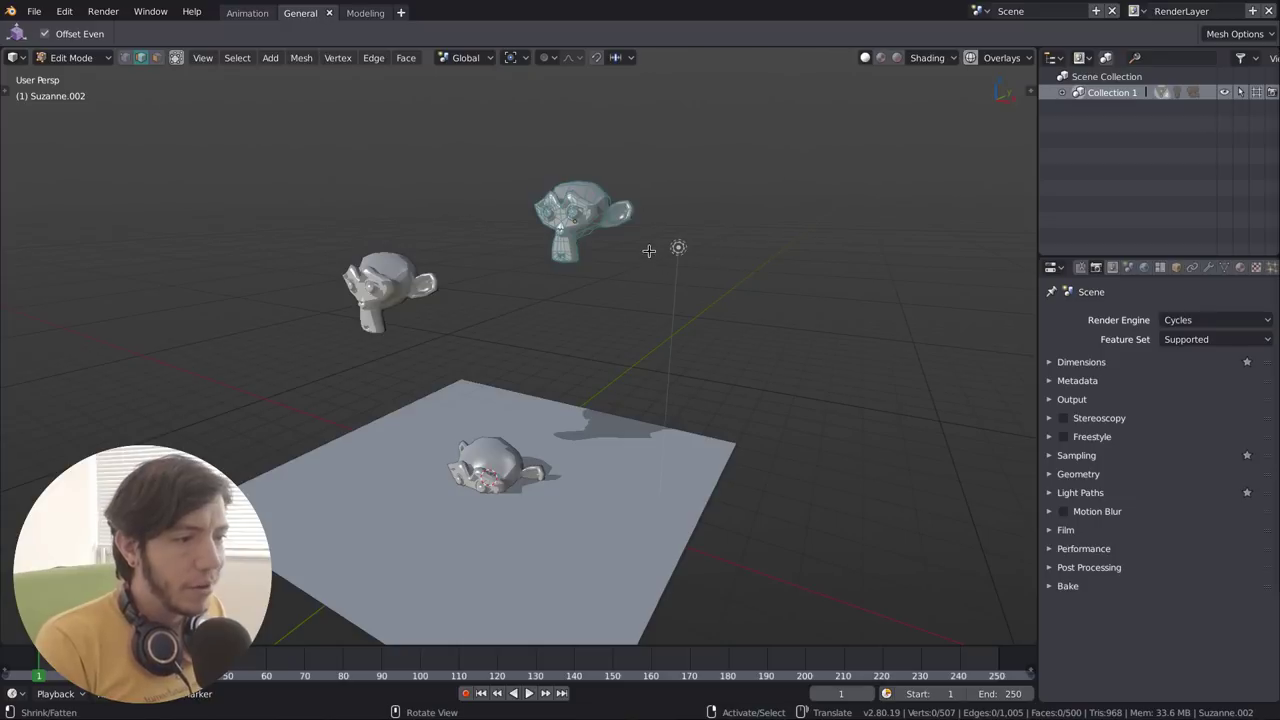
key("q")
key("Escape")
key("ctrl+Tab")
left_click(660, 195)
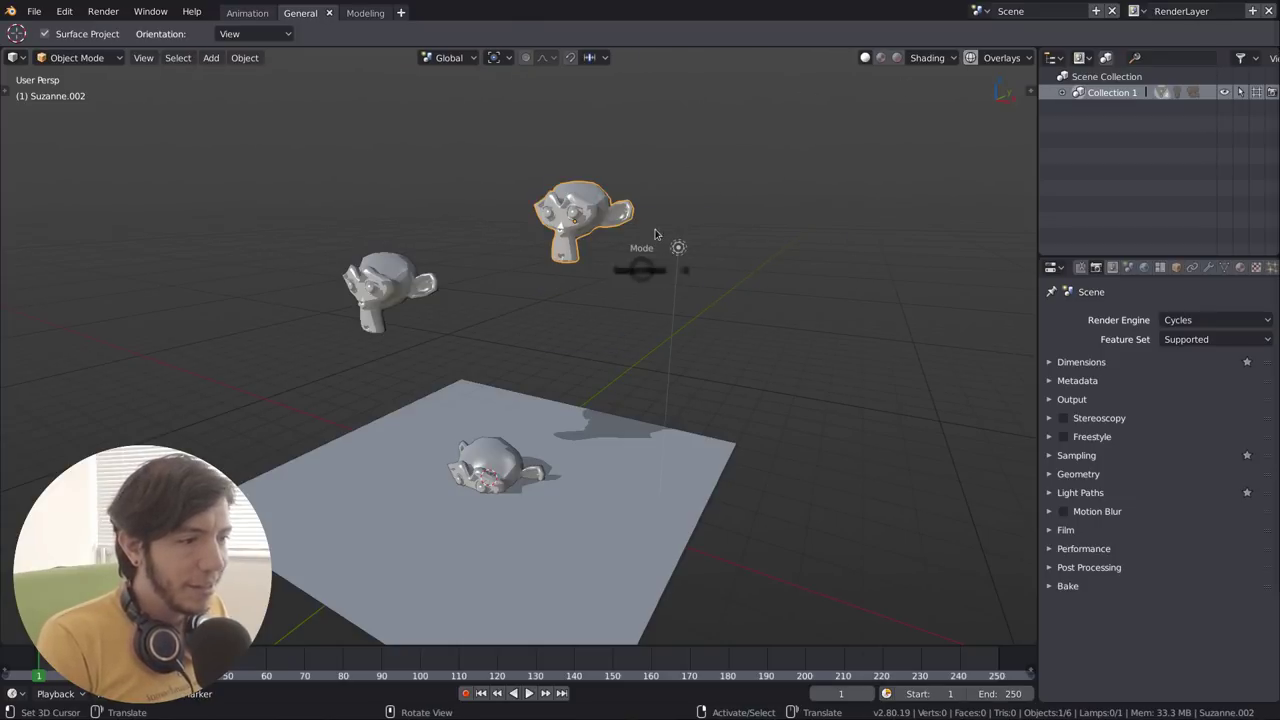
key("q")
key("Escape")
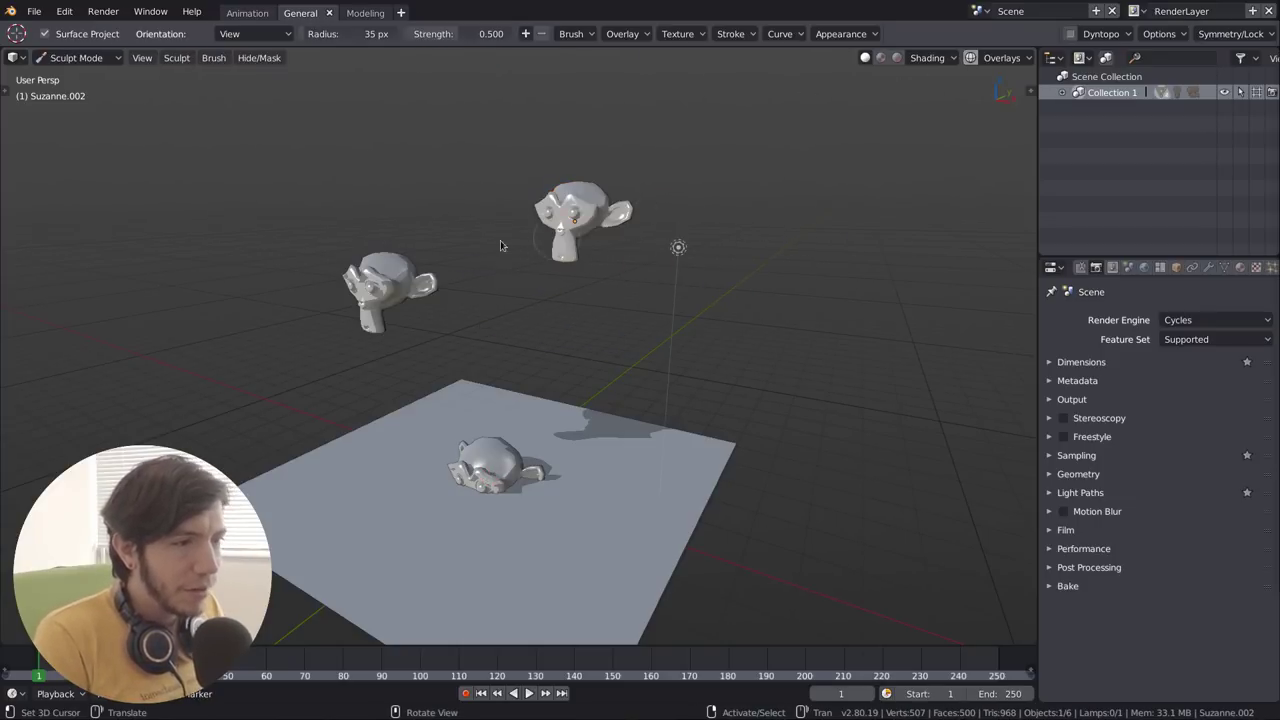
Add the Blob and Layer sculpt brushes to Quick Favorites
key("t")
right_click(82, 190)
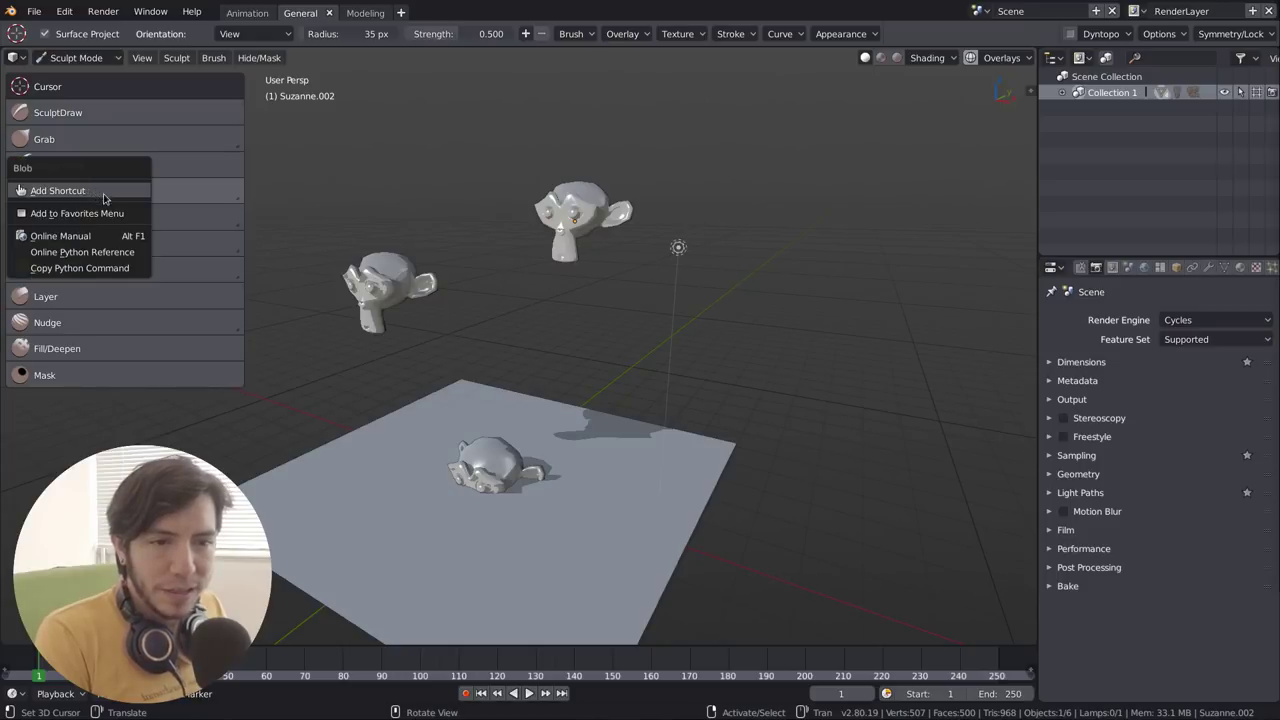
right_click(92, 292)
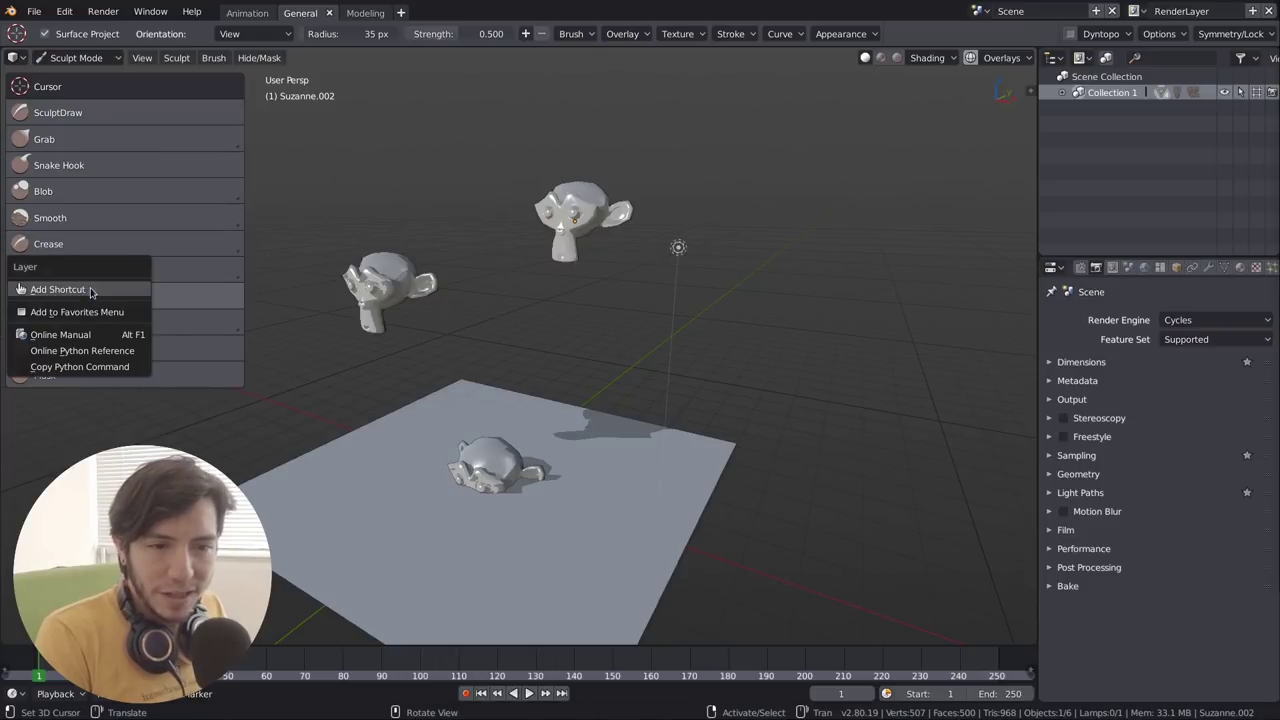
key("q")
Toggle between Layer and Blob via Quick Favorites, ending with Blob active, and hide the brush list
left_click(629, 274)
key("q")
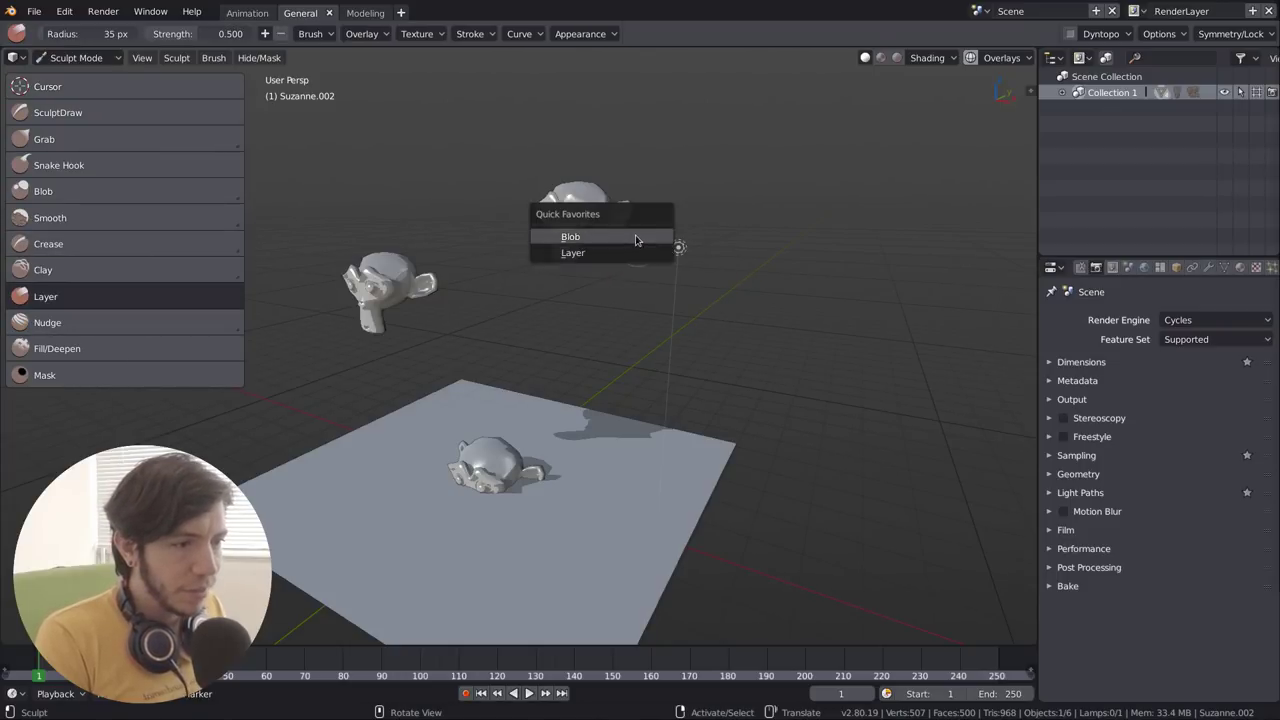
left_click(636, 231)
key("q")
left_click(660, 277)
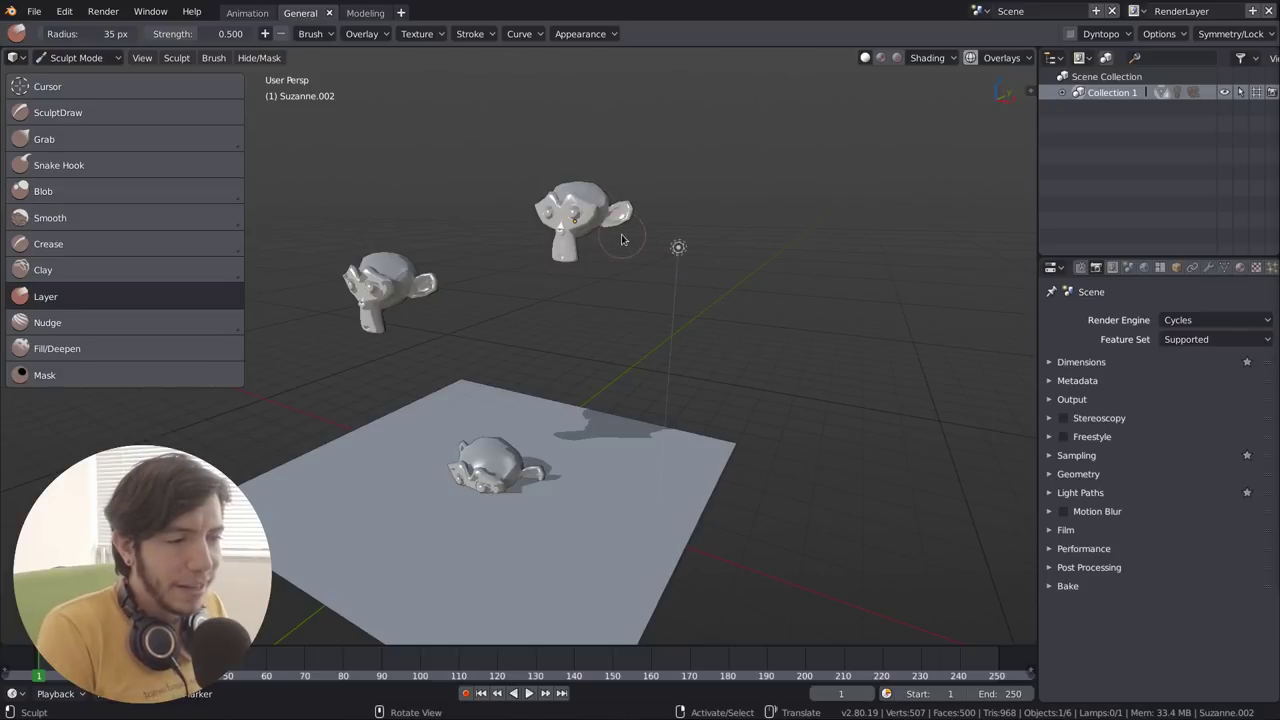
key("q")
left_click(622, 264)
key("q")
left_click(609, 212)
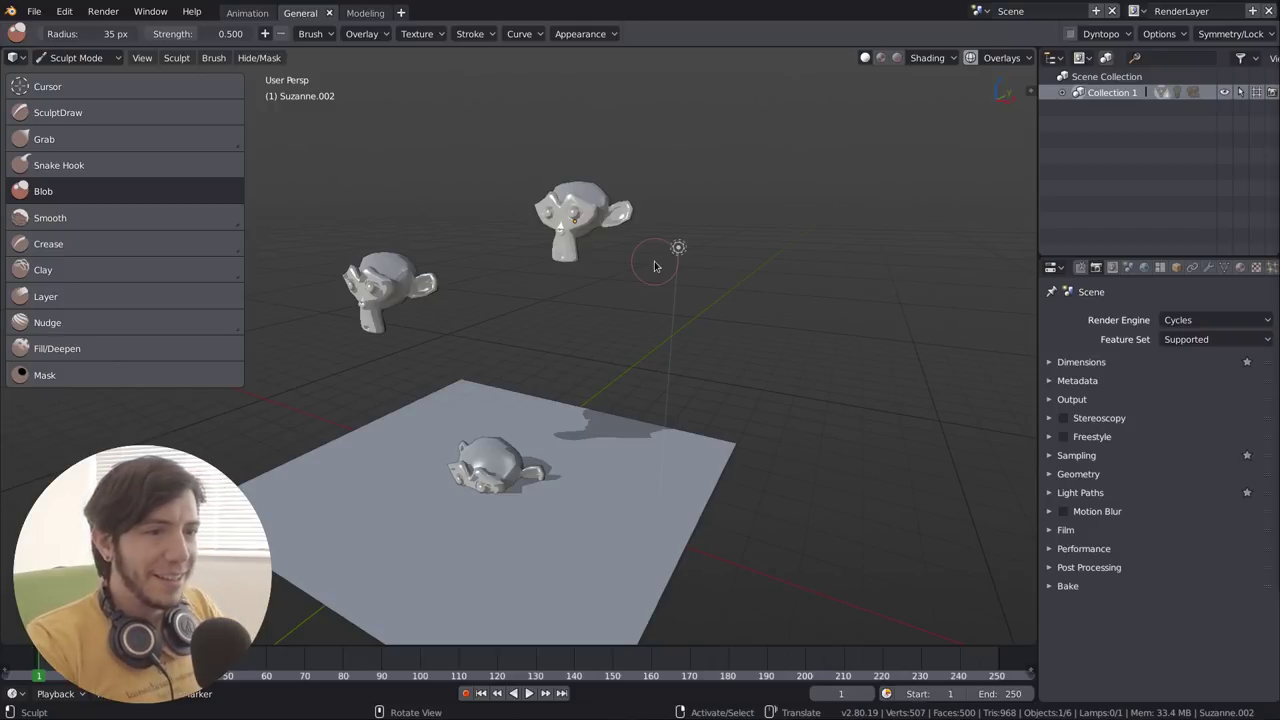
key("t")
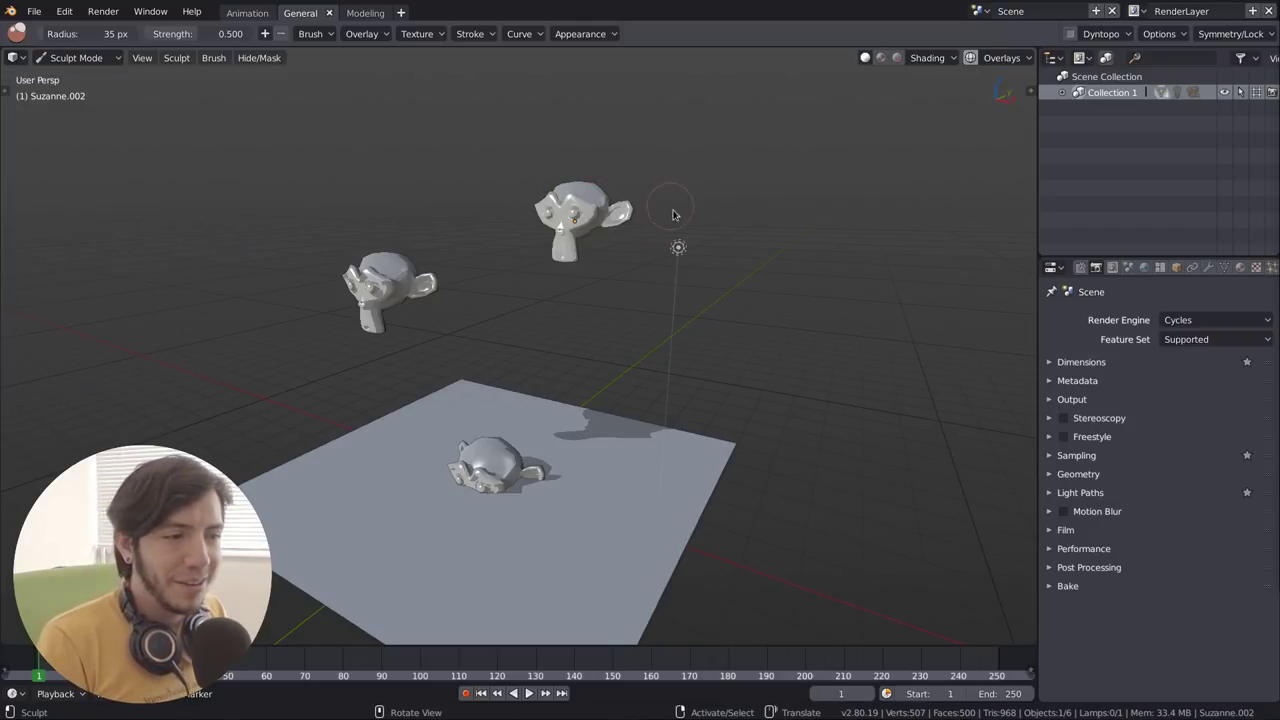
middle_click_drag(605, 292, 583, 277)
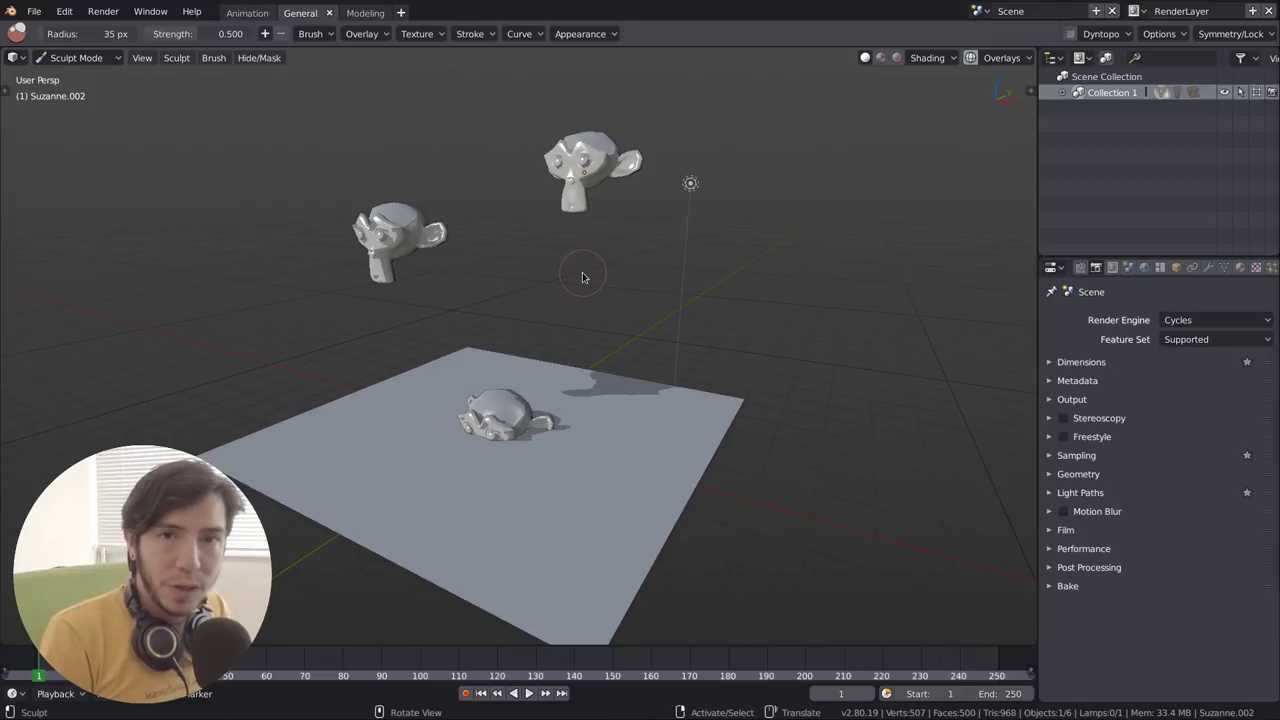